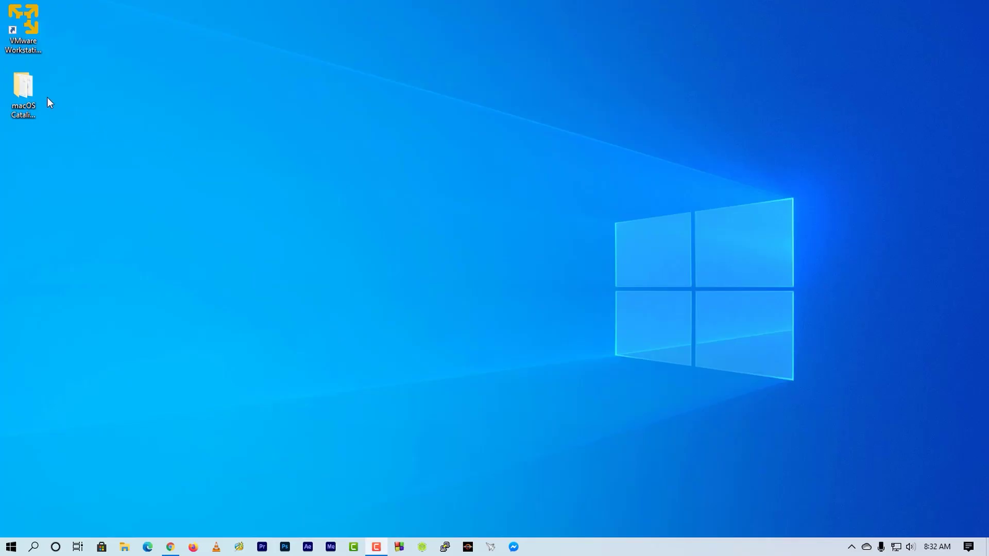
Step: Move the macOS Catalina Package folder to the desktop centre and open it
drag(36, 99, 296, 177)
drag(378, 191, 381, 198)
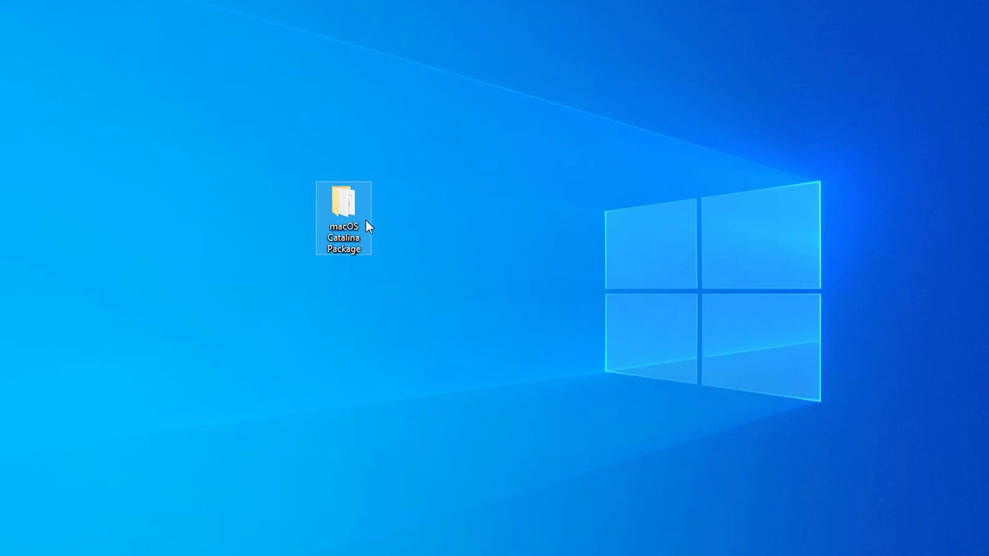
mouse_move(357, 212)
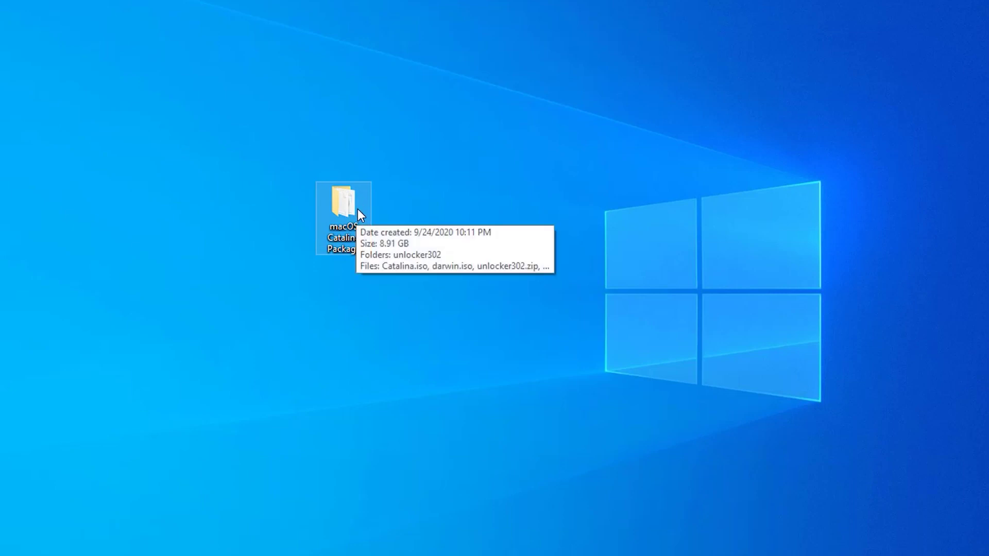
drag(273, 154, 415, 298)
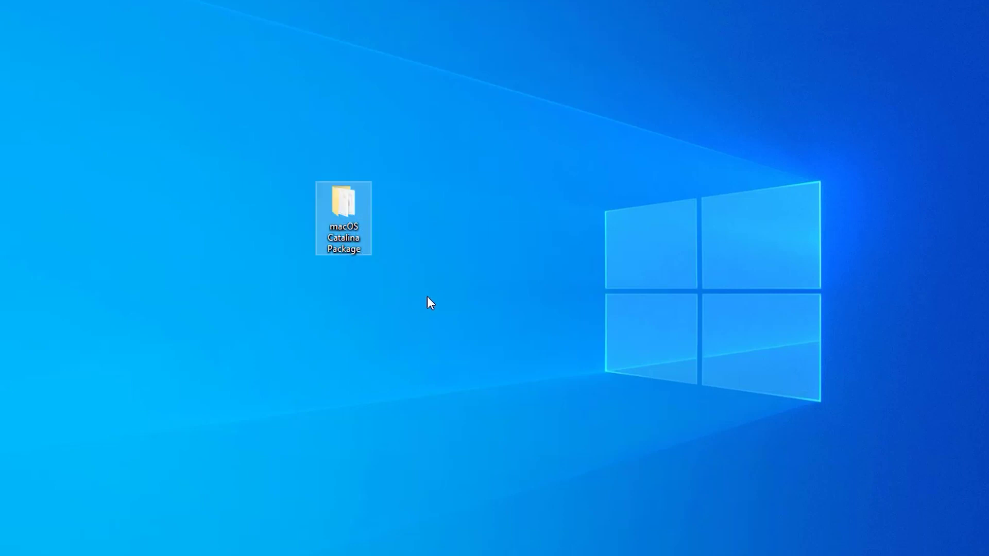
double_click(344, 212)
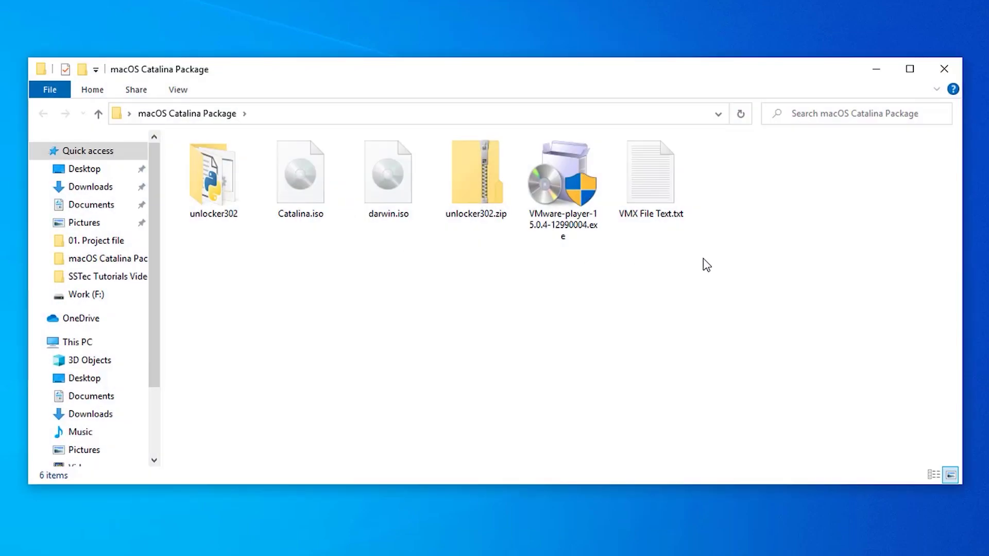
Step: Look over the package's files, selecting and clearing them and the VMware Player installer
drag(705, 260, 254, 171)
drag(722, 272, 300, 157)
click(652, 329)
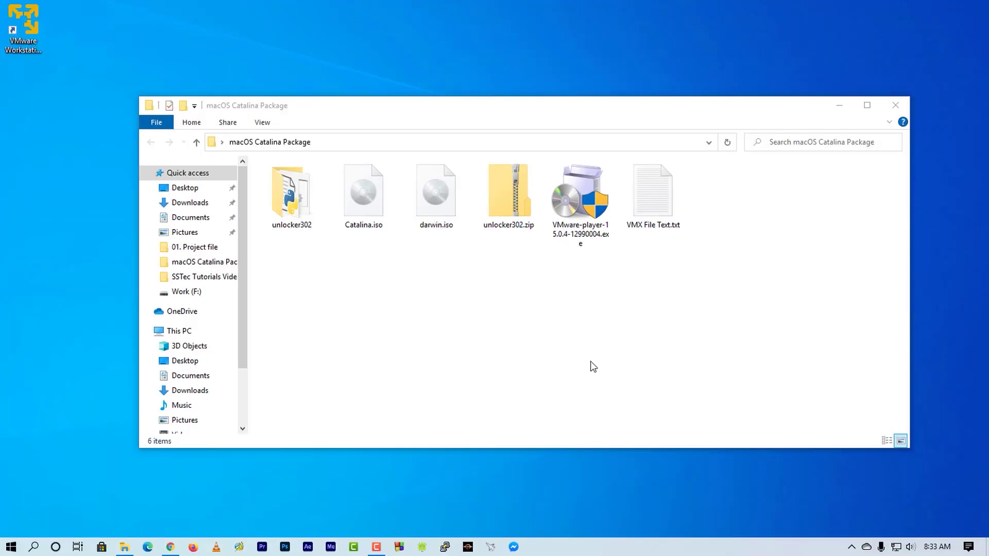
click(555, 216)
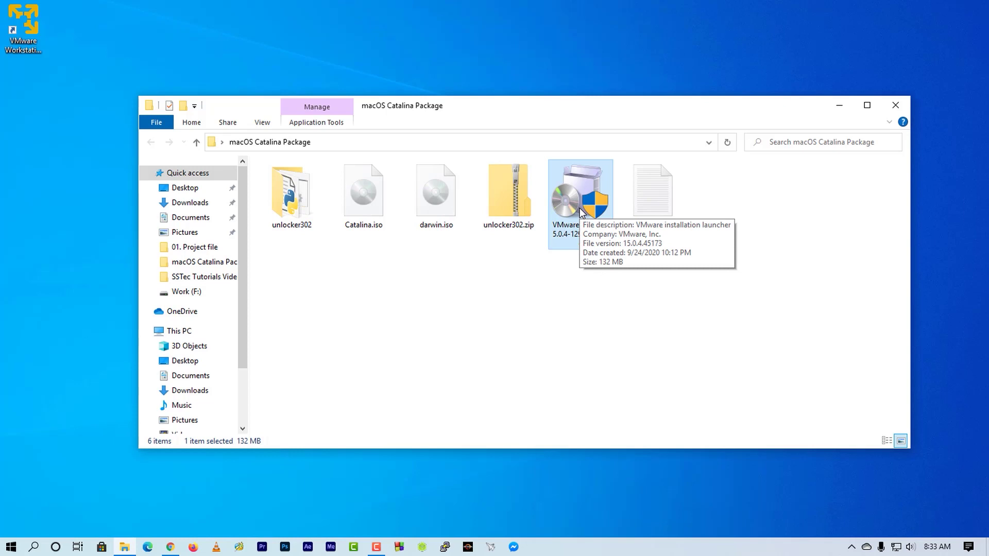
click(552, 328)
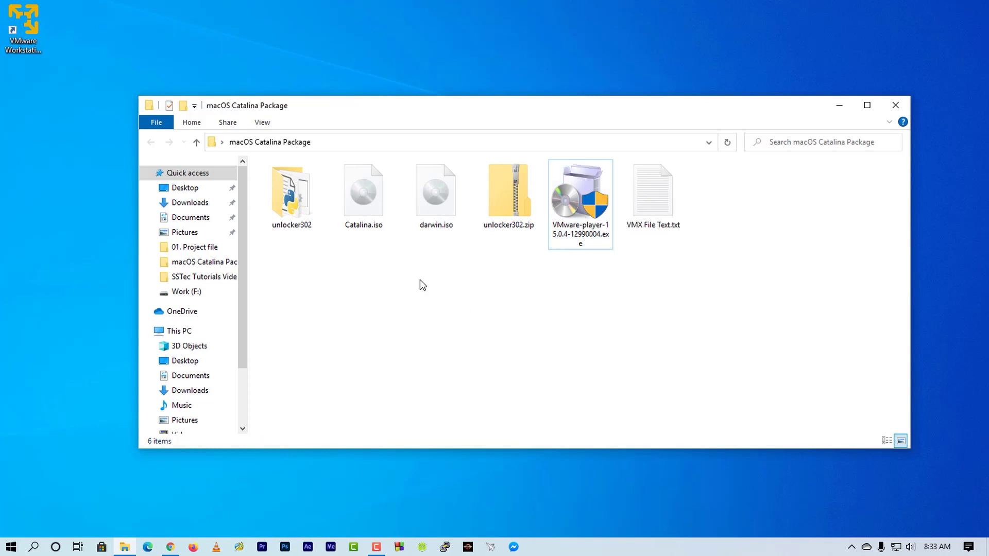
click(13, 28)
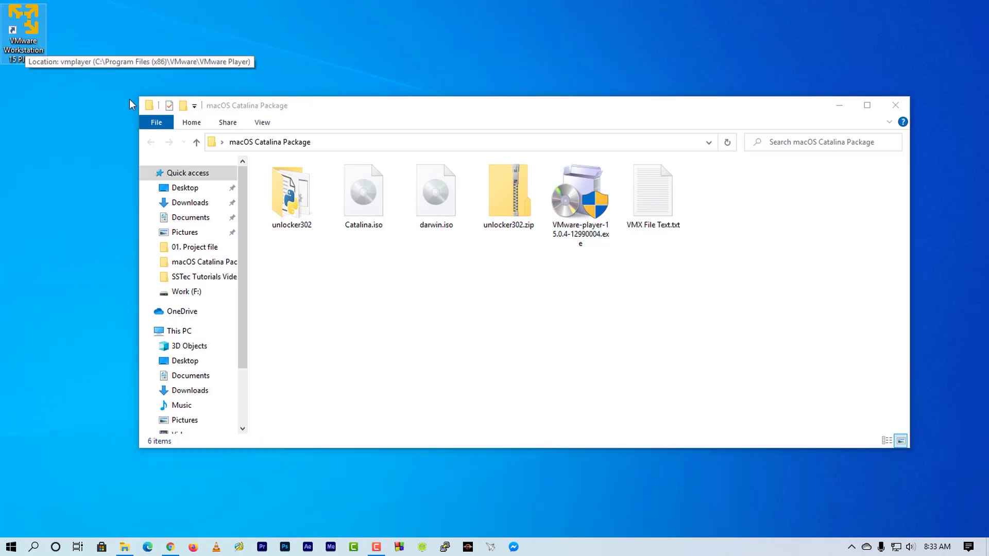
Step: Run unlocker302's win-install.cmd as administrator, then close the package folder window
right_click(498, 196)
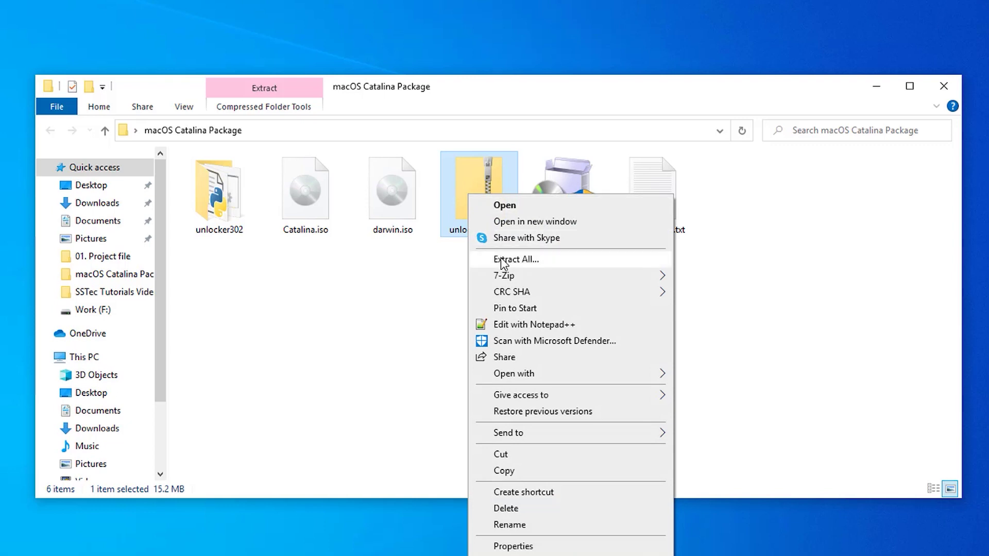
click(268, 259)
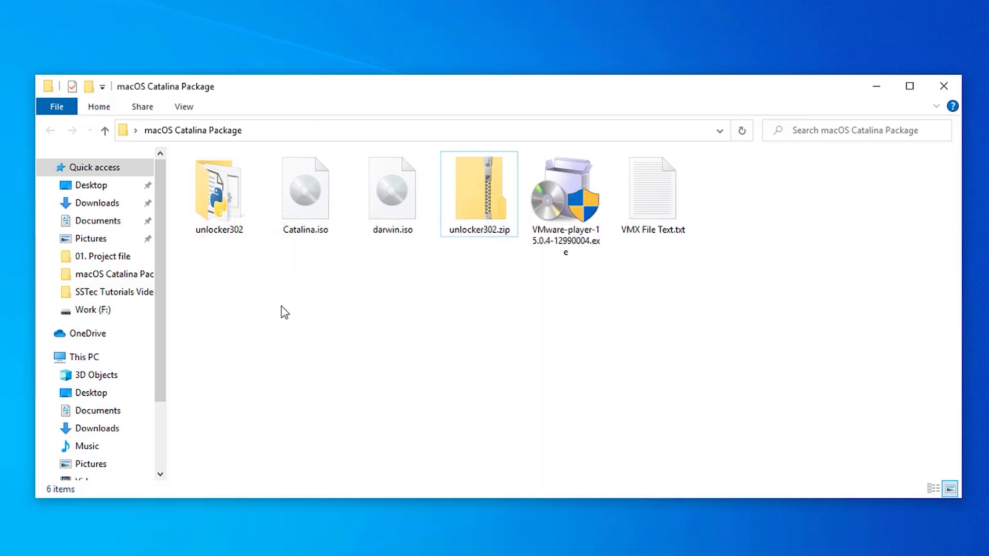
double_click(209, 227)
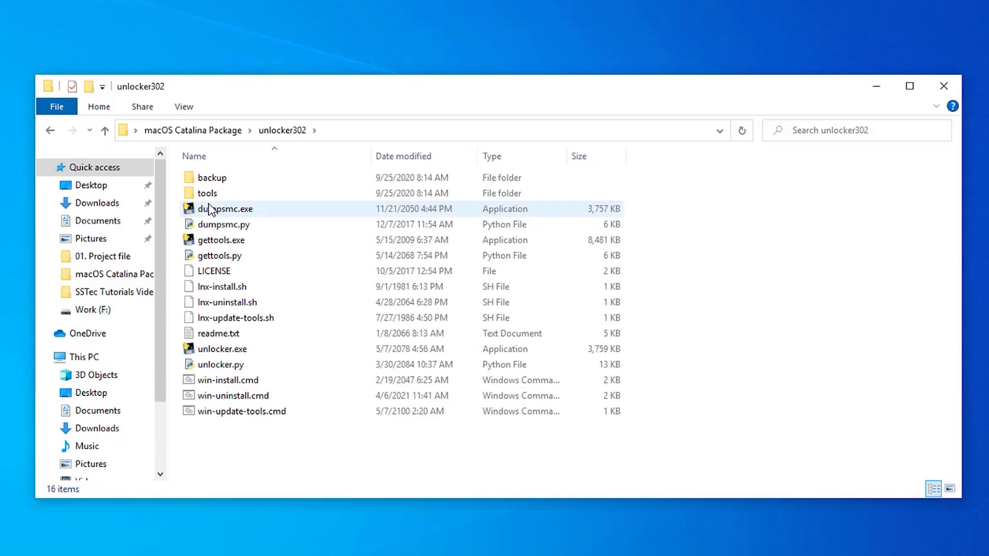
right_click(245, 387)
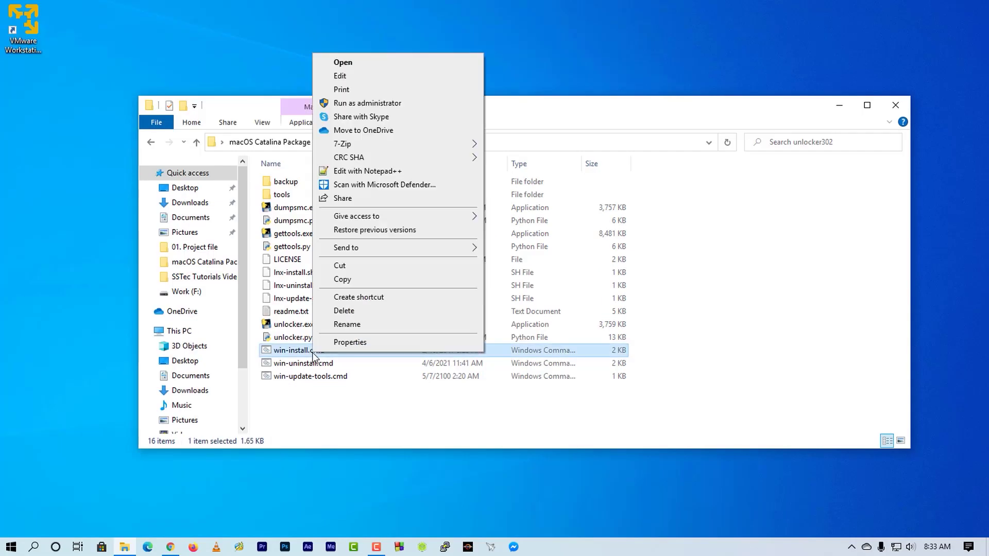
click(366, 104)
drag(375, 40, 577, 126)
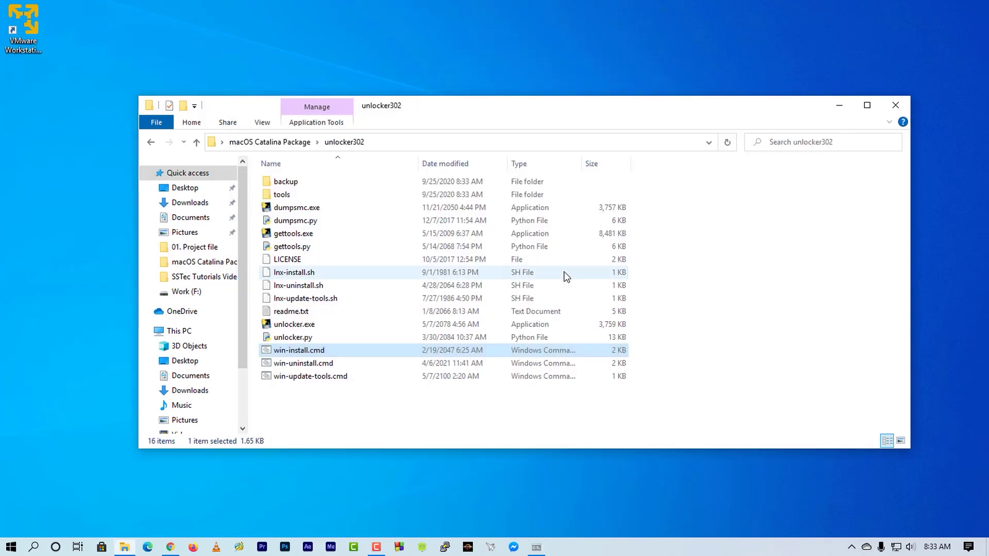
click(897, 105)
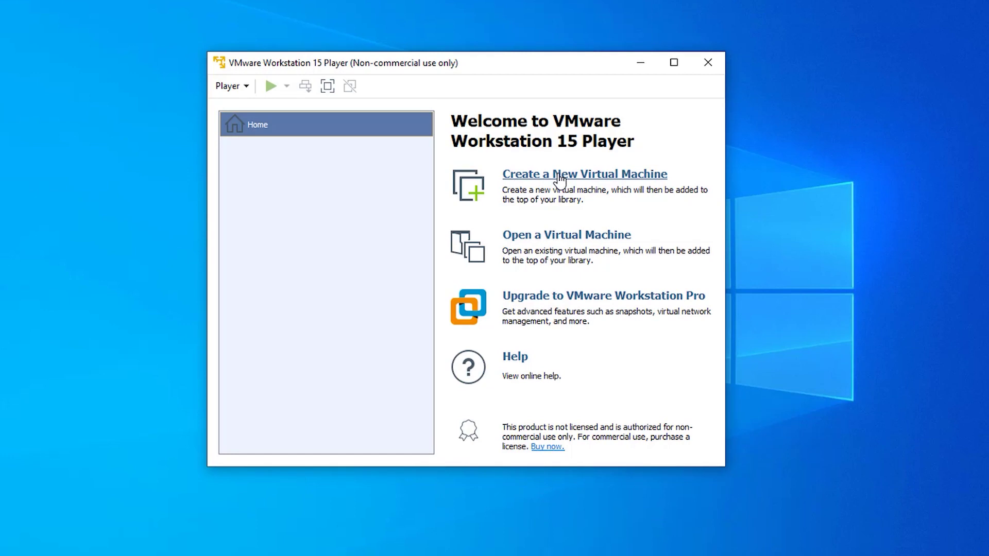
Step: Start a new Apple Mac OS X virtual machine to install later, named macOS 10.15
click(560, 176)
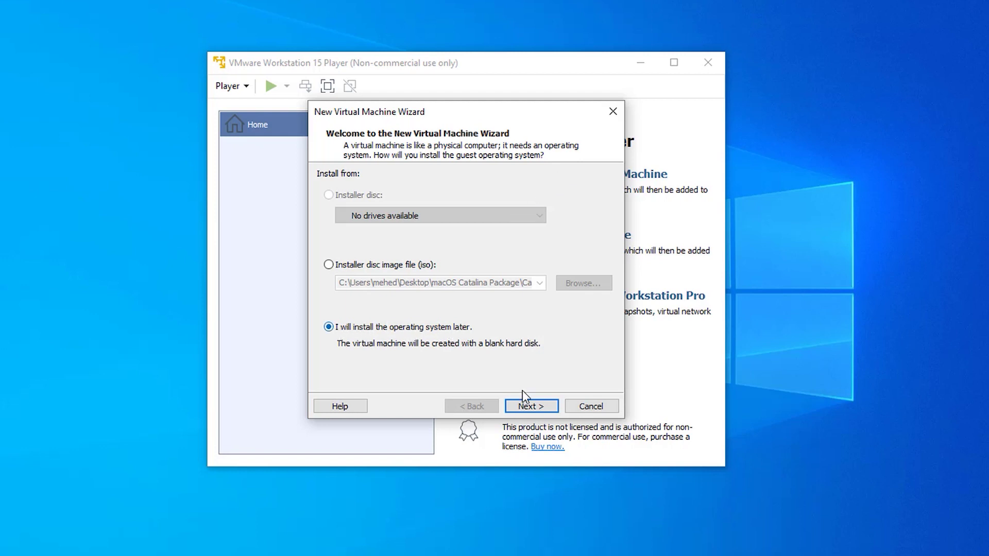
click(533, 409)
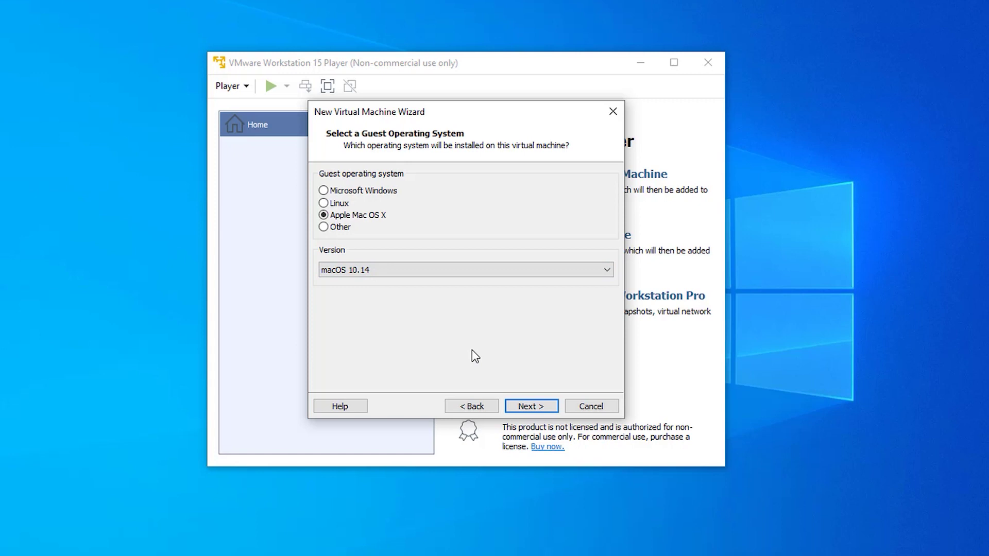
click(531, 407)
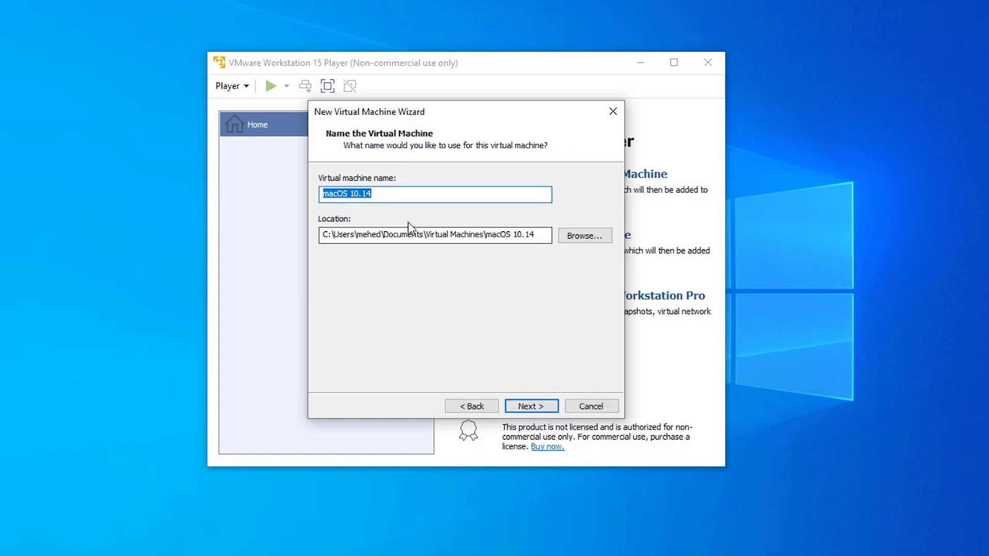
click(380, 200)
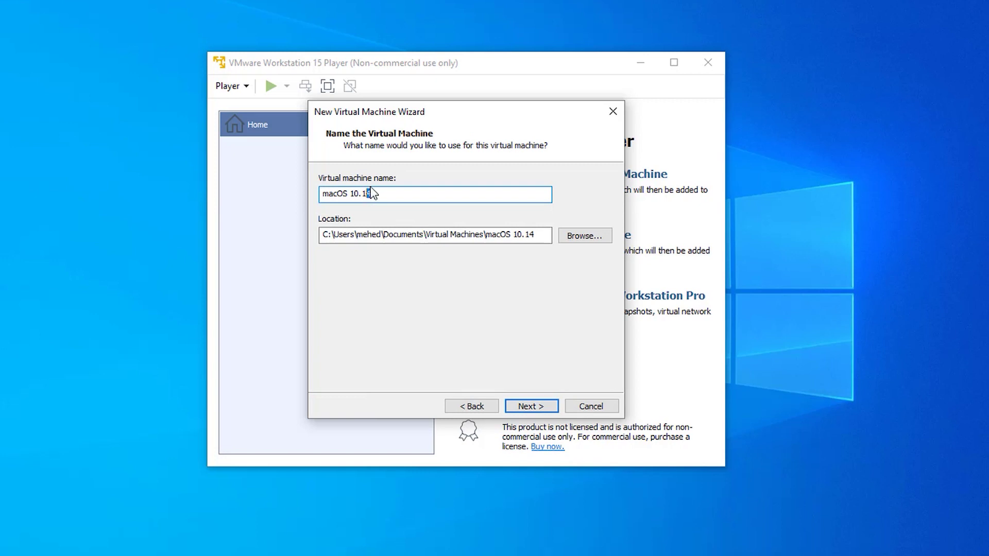
key(BackSpace)
text(5)
click(534, 407)
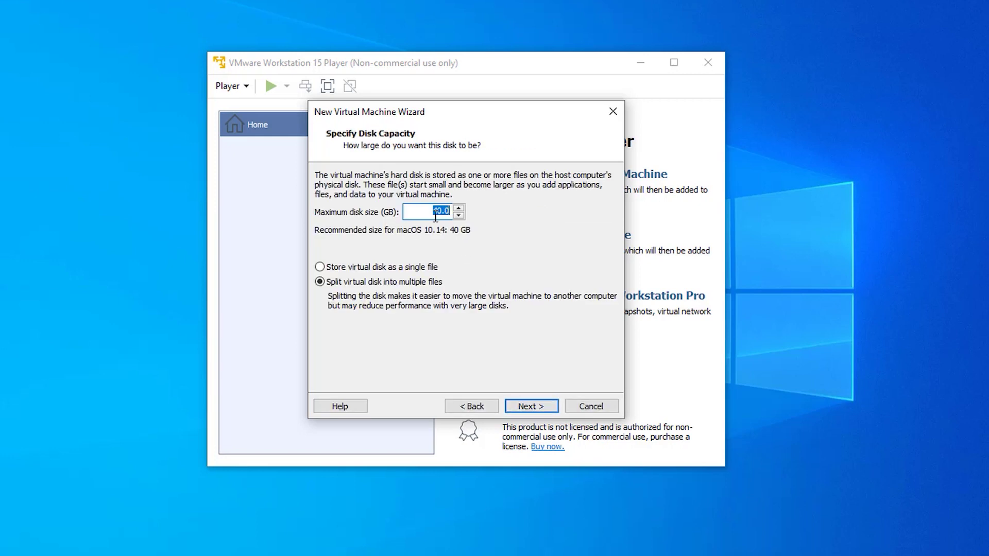
Step: Set the maximum disk size to 200 GB stored as a single file
click(433, 213)
drag(433, 212, 443, 214)
text(200)
click(344, 267)
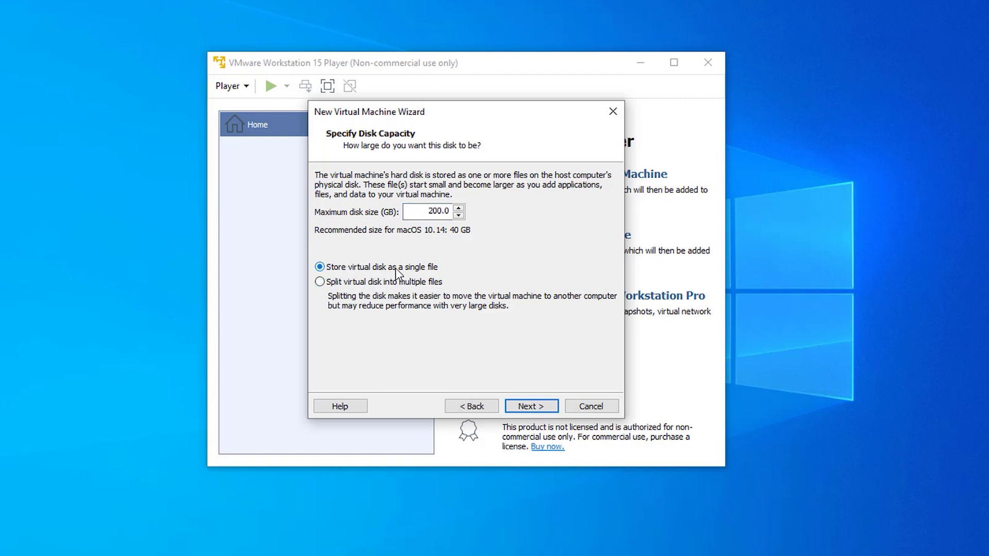
click(537, 411)
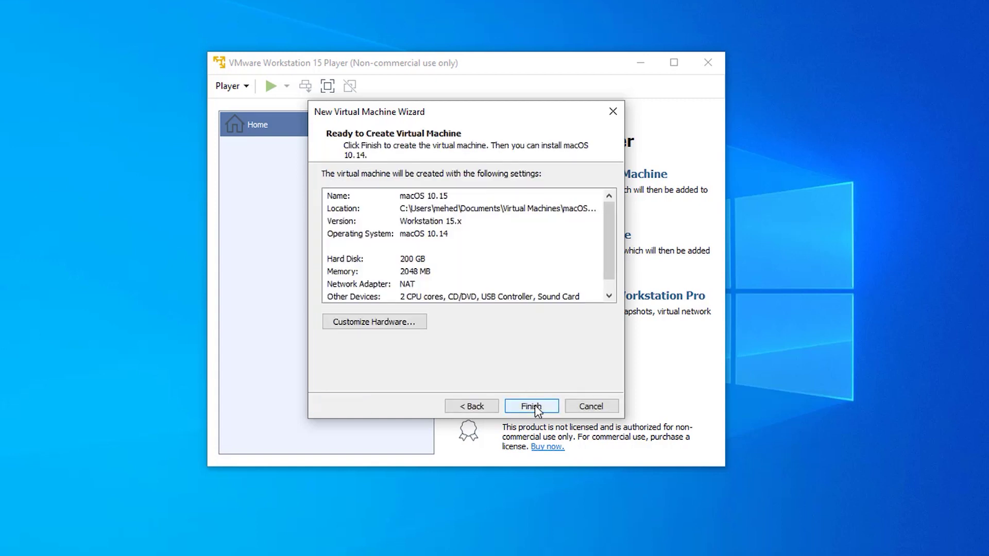
Step: In Customize Hardware, raise memory to 4 GB and set processor cores to 3
click(376, 322)
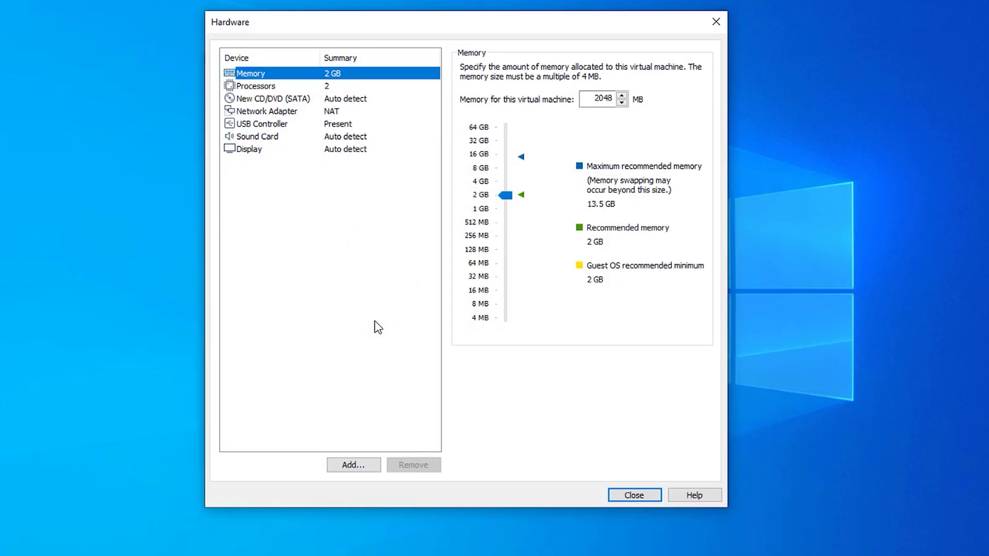
click(506, 195)
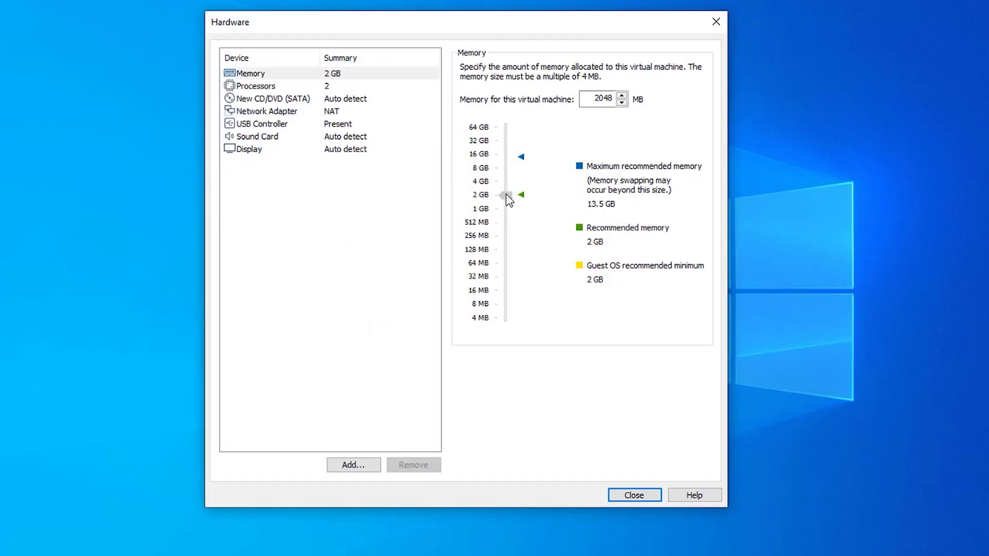
drag(506, 197, 511, 181)
click(261, 87)
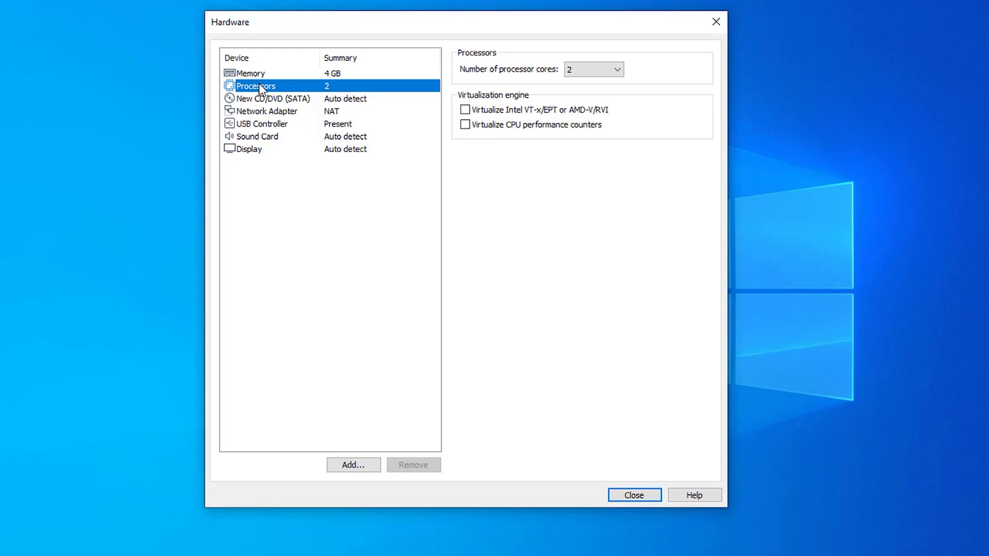
click(608, 72)
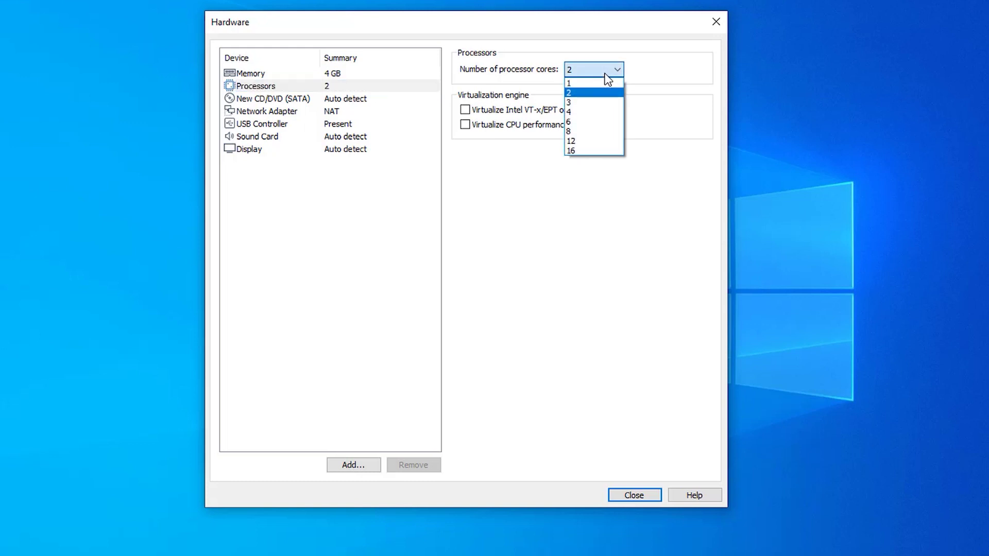
click(601, 121)
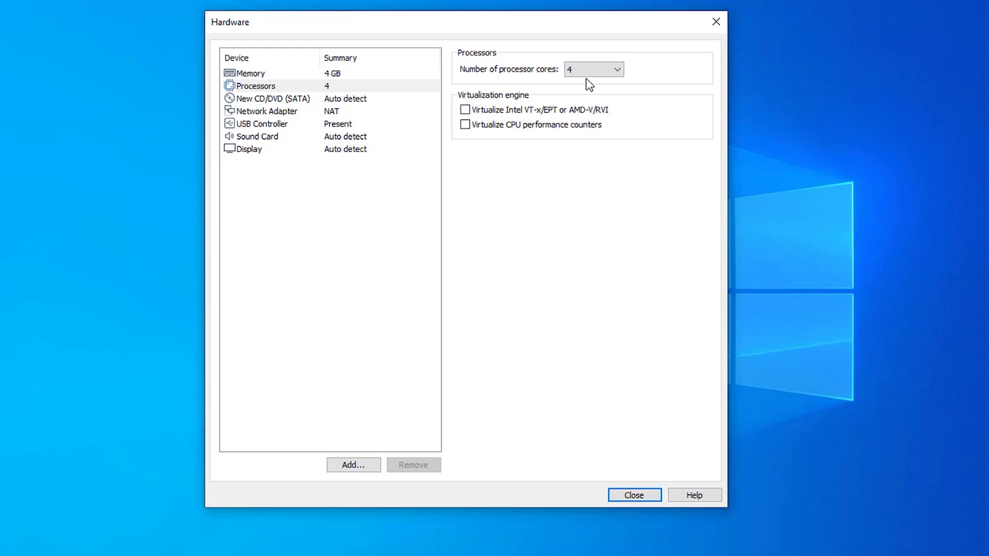
click(592, 70)
click(586, 111)
Step: Point the CD/DVD drive to Catalina.iso from the Desktop's macOS Catalina Package folder
click(267, 100)
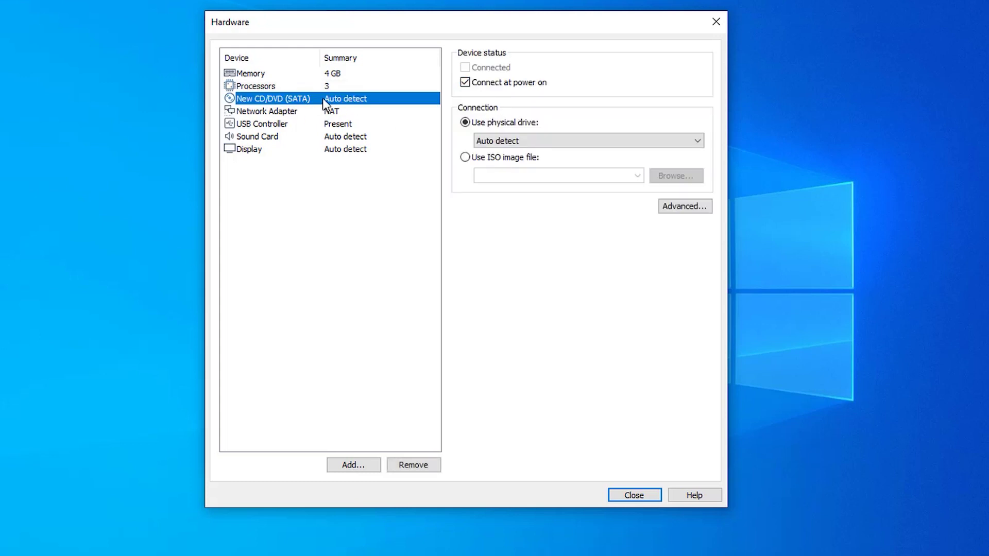
click(489, 159)
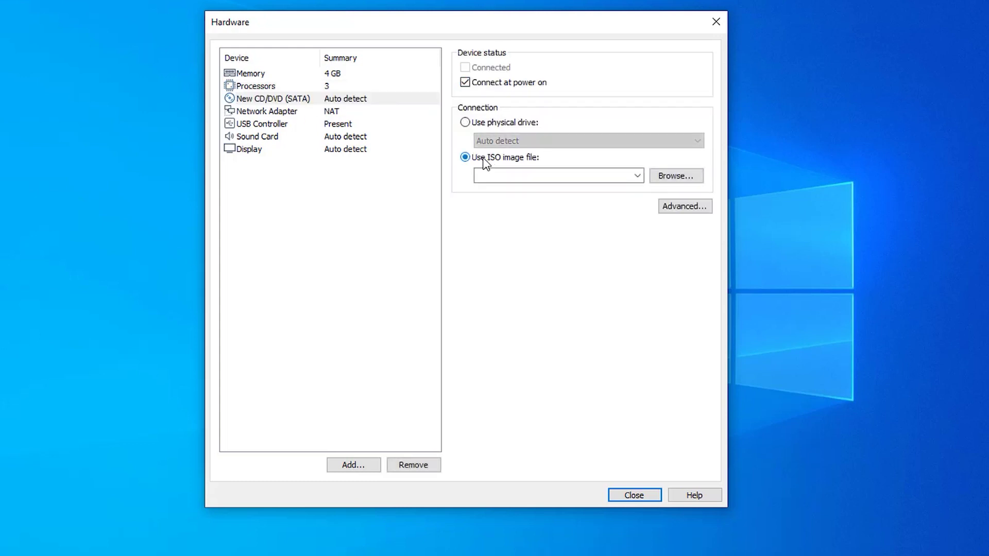
click(681, 180)
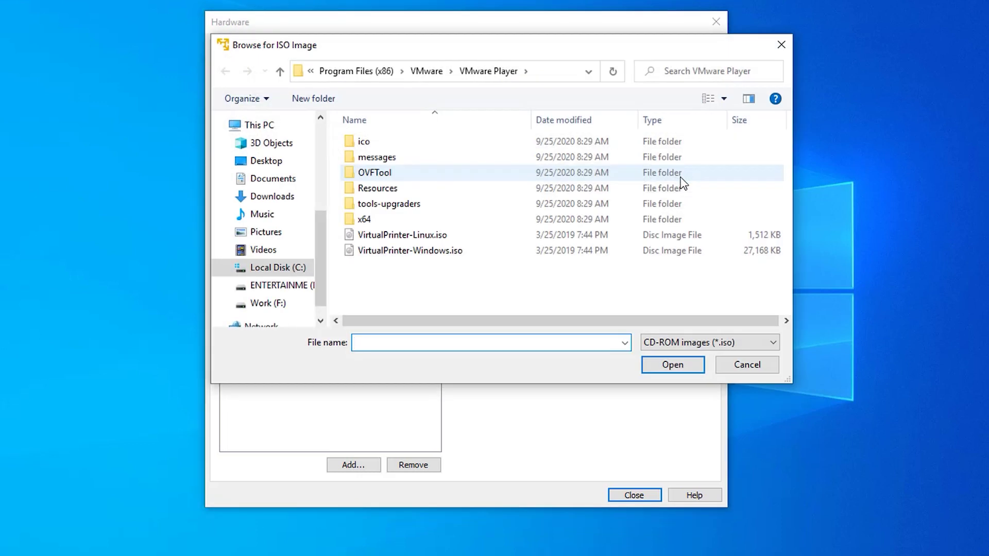
click(274, 161)
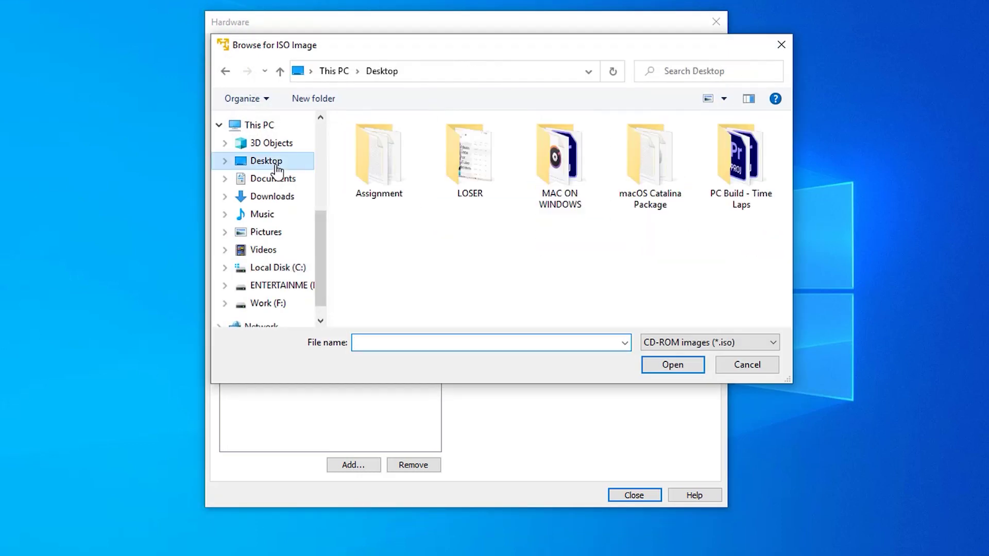
double_click(653, 165)
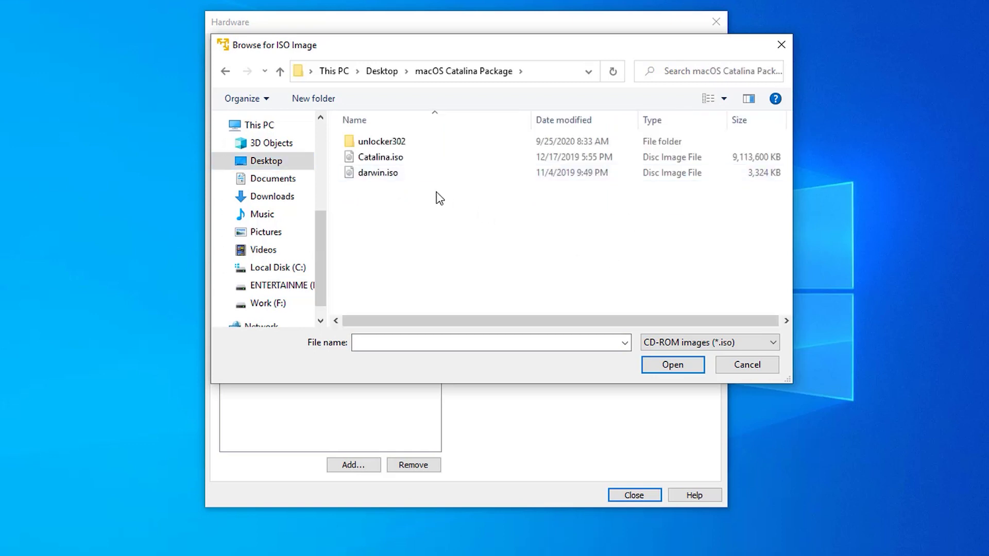
click(390, 160)
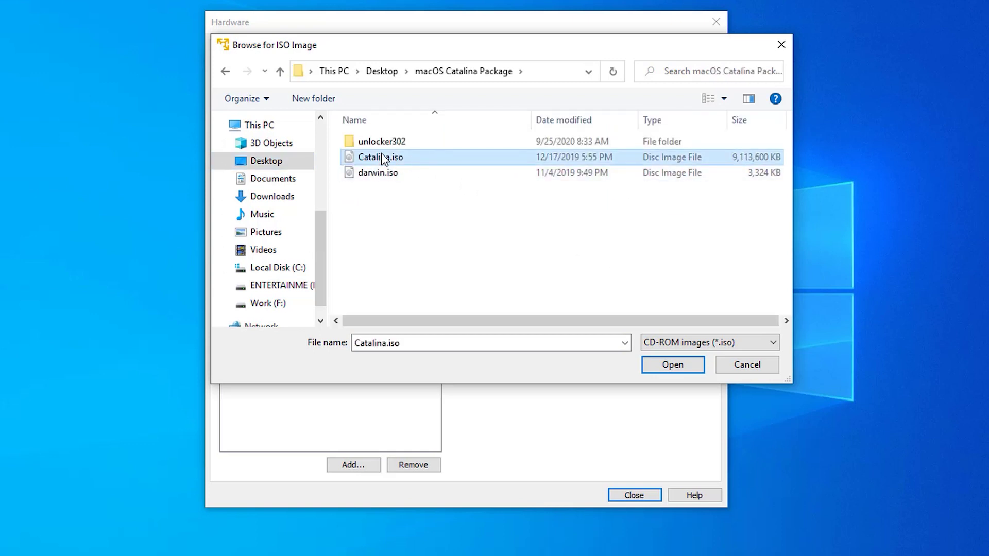
click(664, 364)
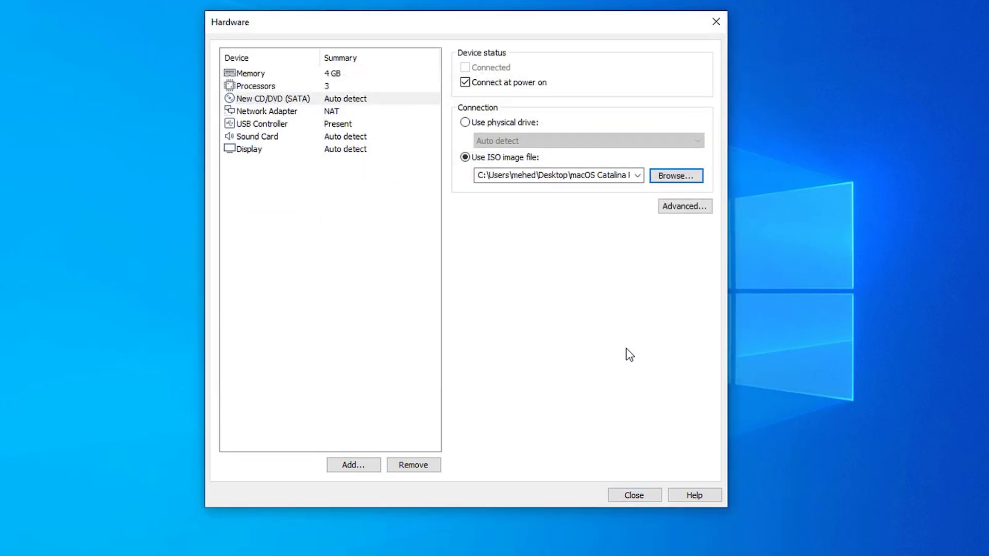
Step: Set USB controller compatibility to USB 2.0 and finish creating the VM
click(263, 126)
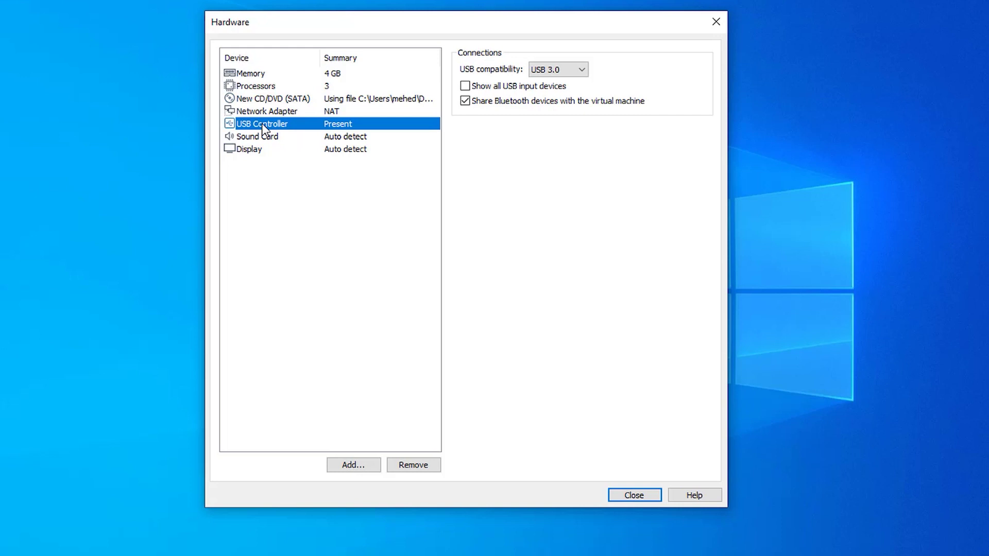
click(570, 76)
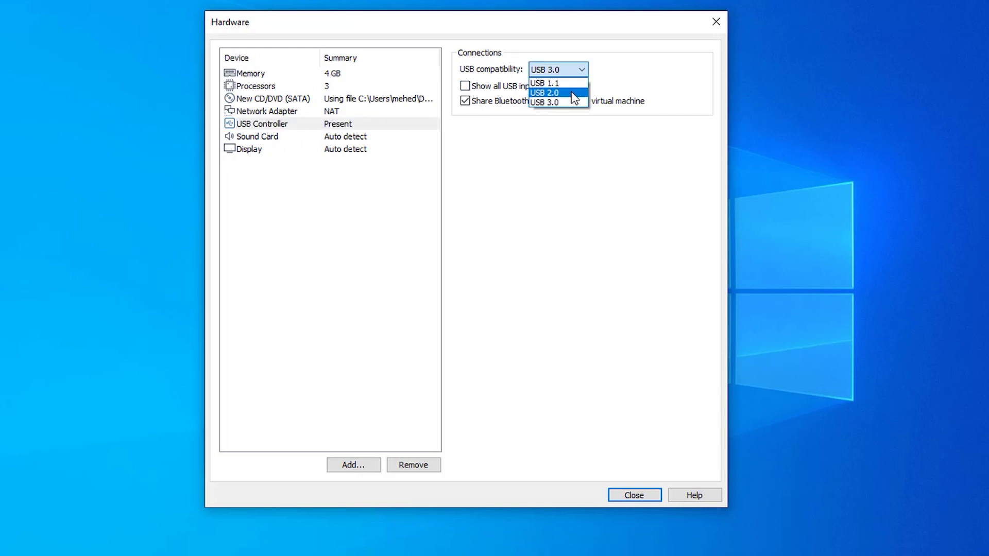
click(574, 93)
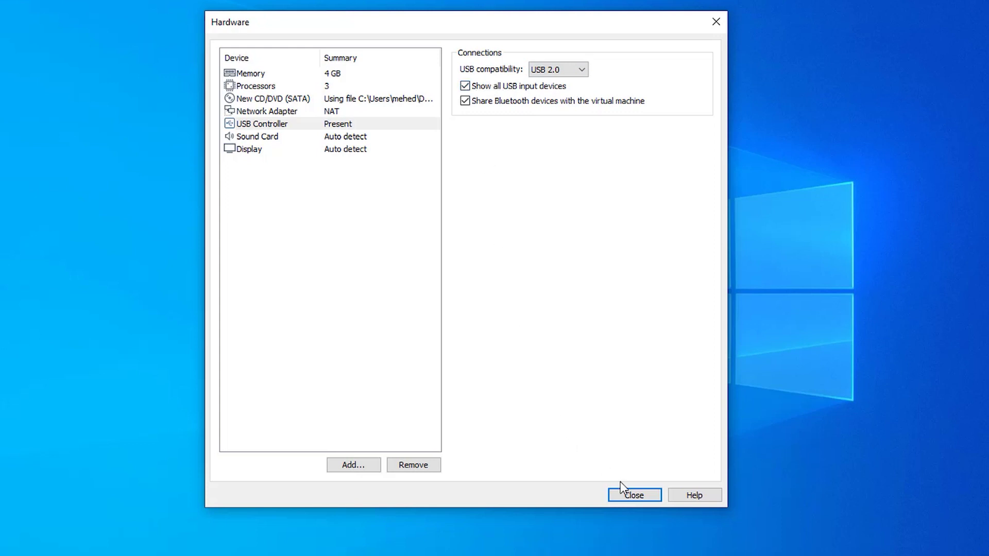
click(634, 494)
click(542, 405)
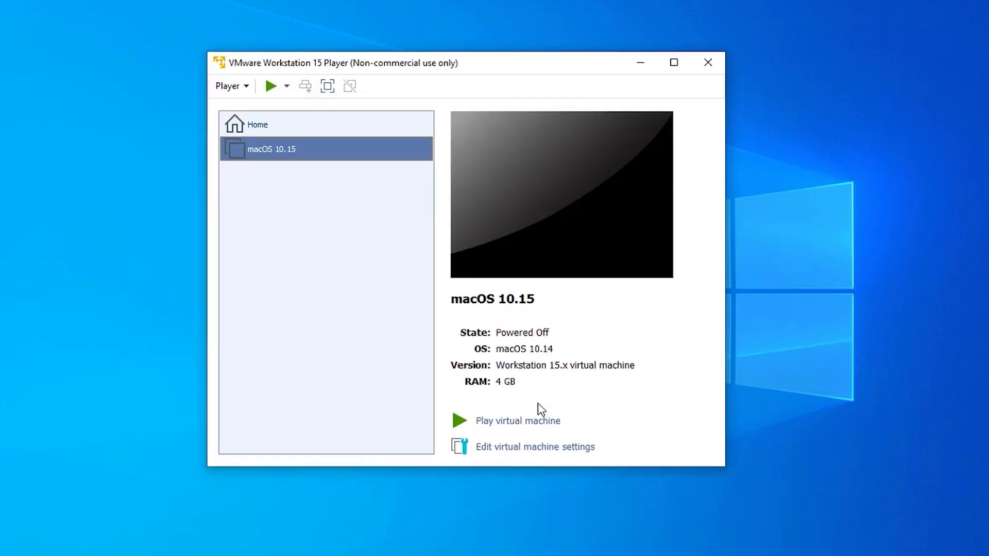
Step: Close VMware Player, open VMX File Text.txt in the package folder, and copy all lines
click(720, 63)
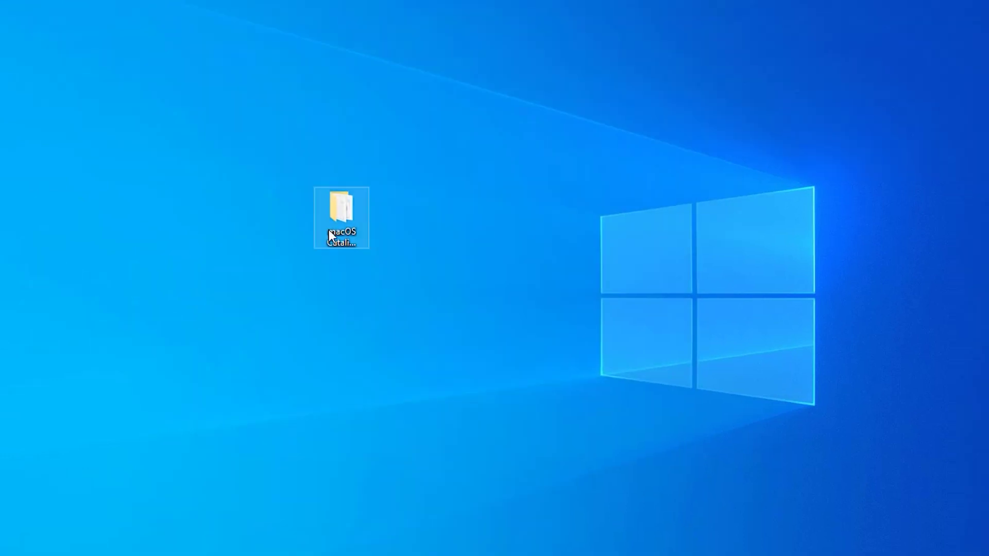
double_click(344, 220)
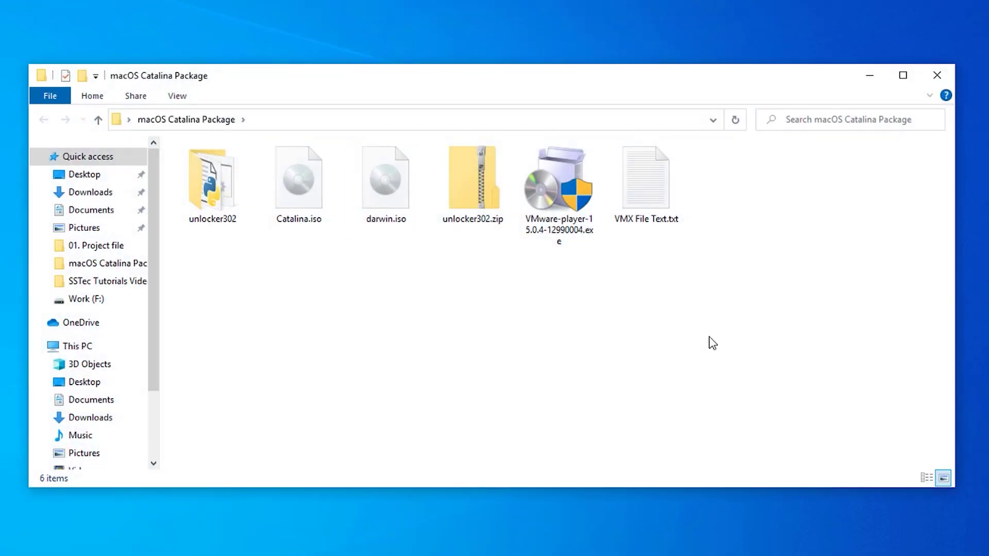
double_click(658, 190)
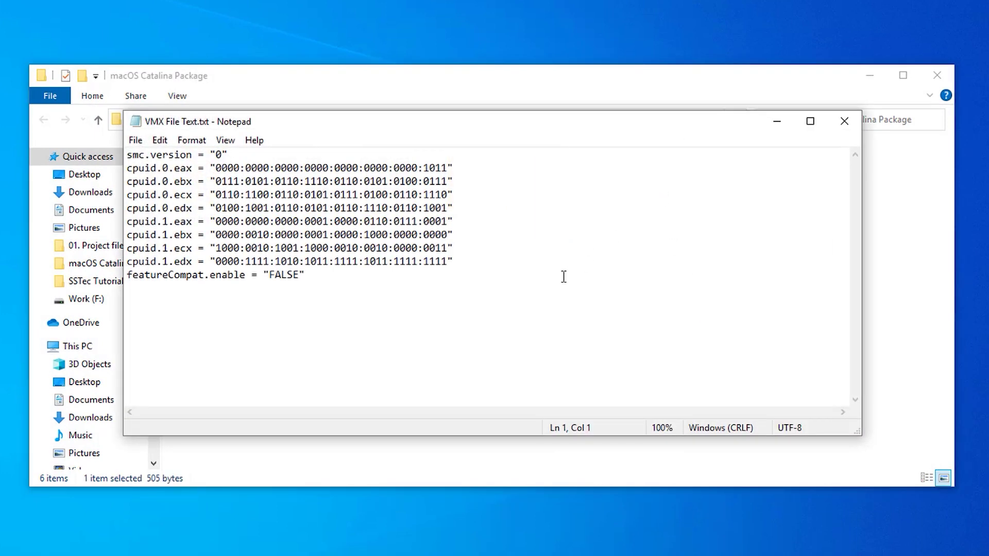
click(317, 278)
drag(317, 279, 127, 155)
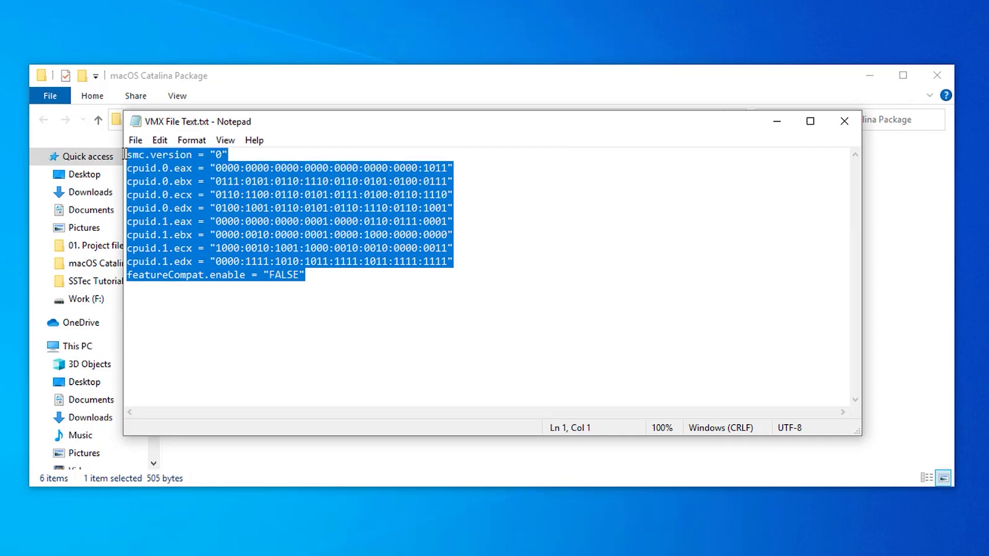
right_click(187, 172)
click(220, 218)
Step: Close the text file and edit Documents\Virtual Machines\macOS 10.15\macOS 10.15.vmx with Notepad++
click(859, 121)
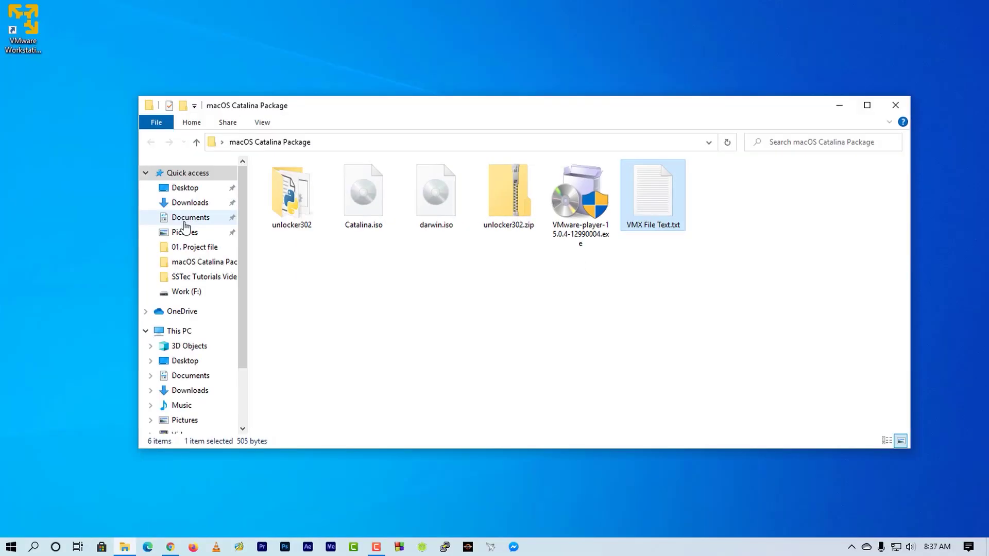
click(85, 211)
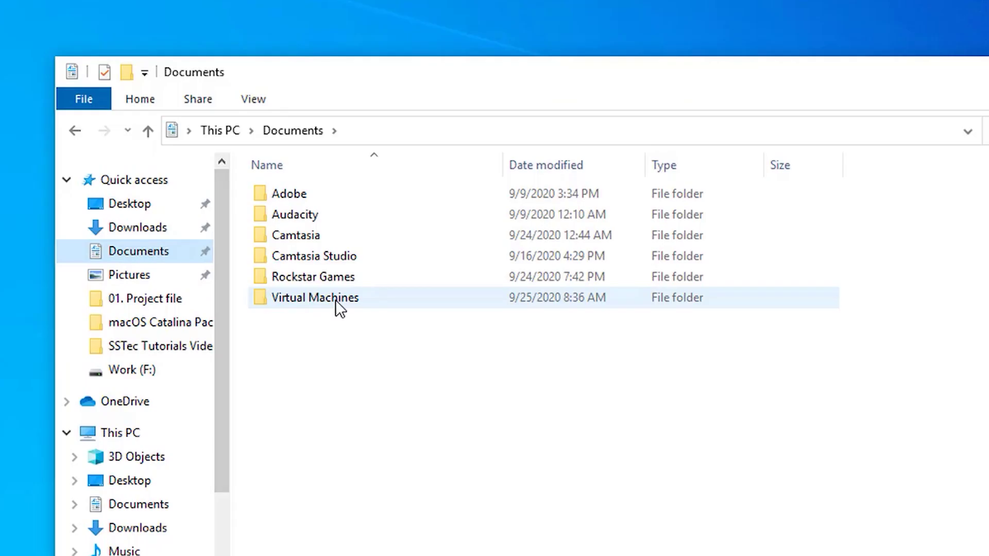
click(313, 248)
double_click(335, 300)
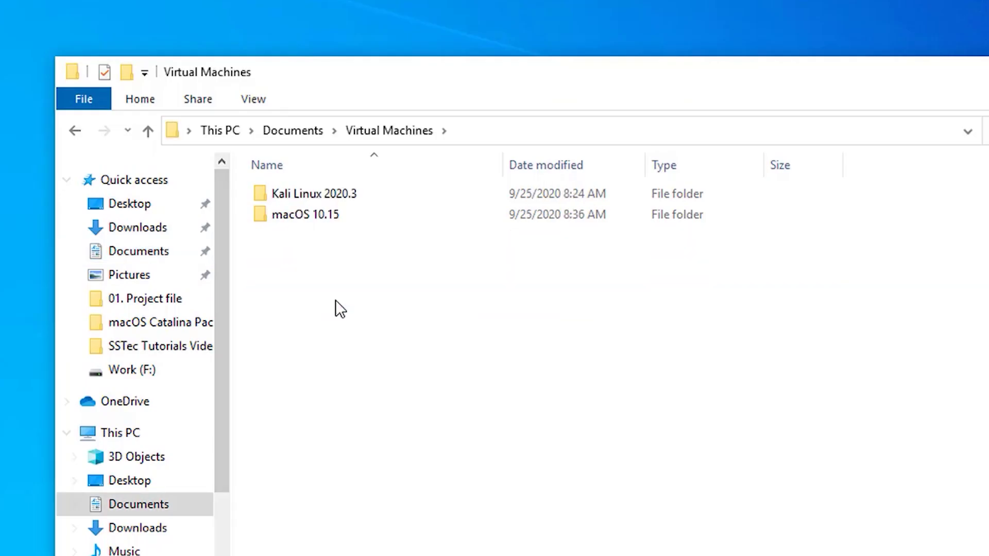
click(289, 217)
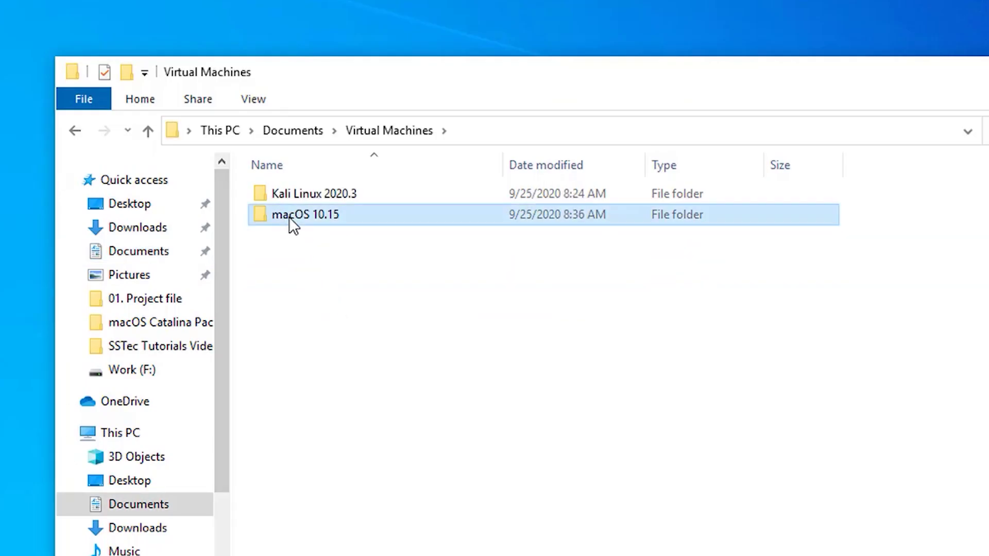
double_click(335, 217)
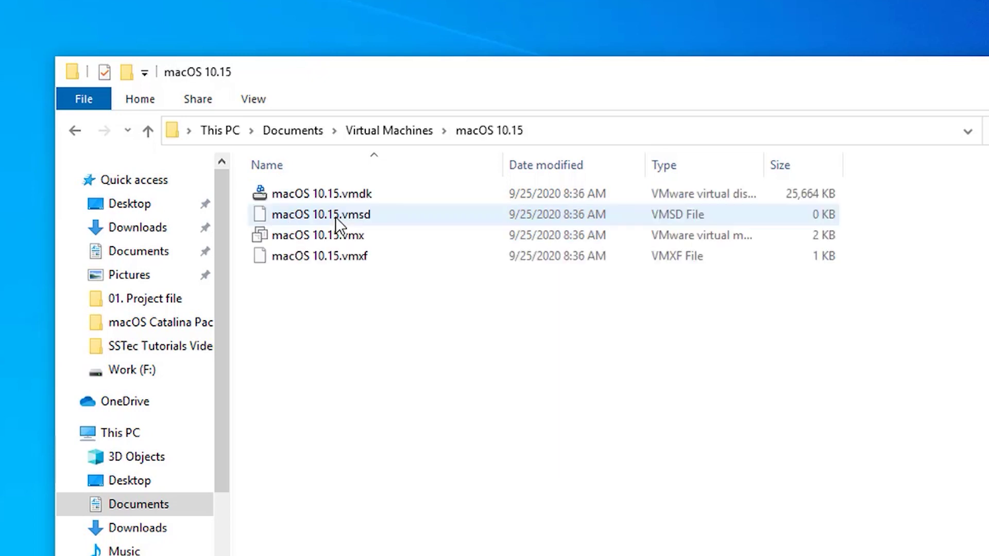
click(332, 241)
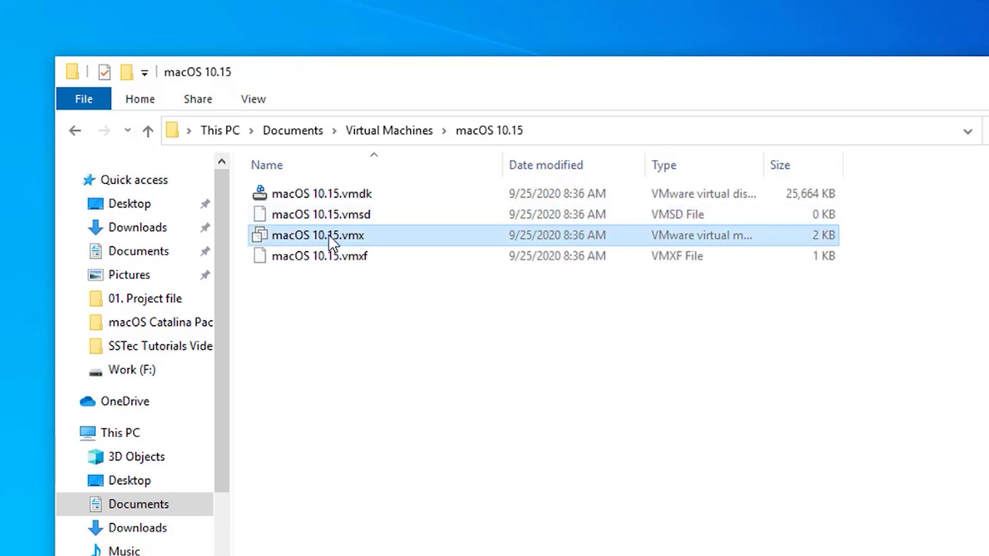
right_click(328, 235)
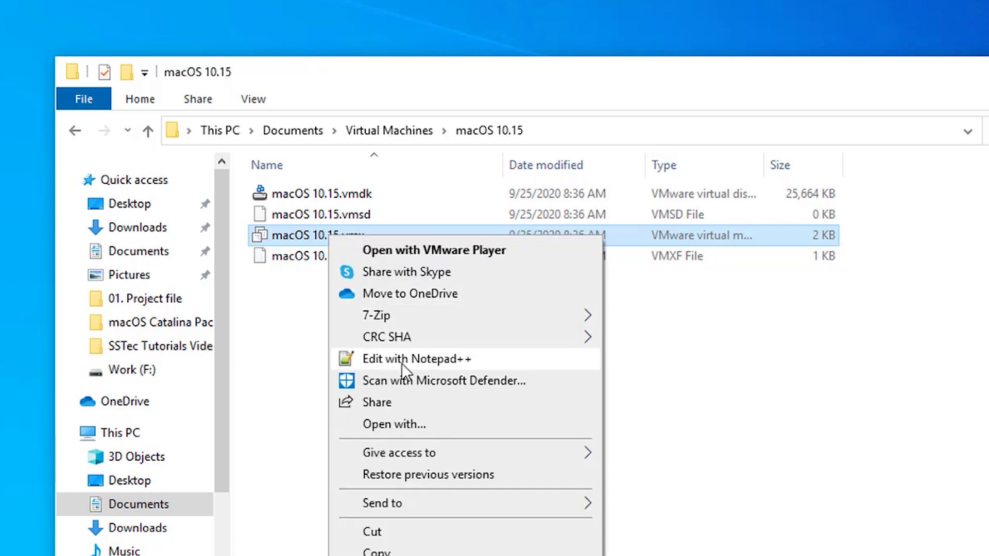
click(402, 363)
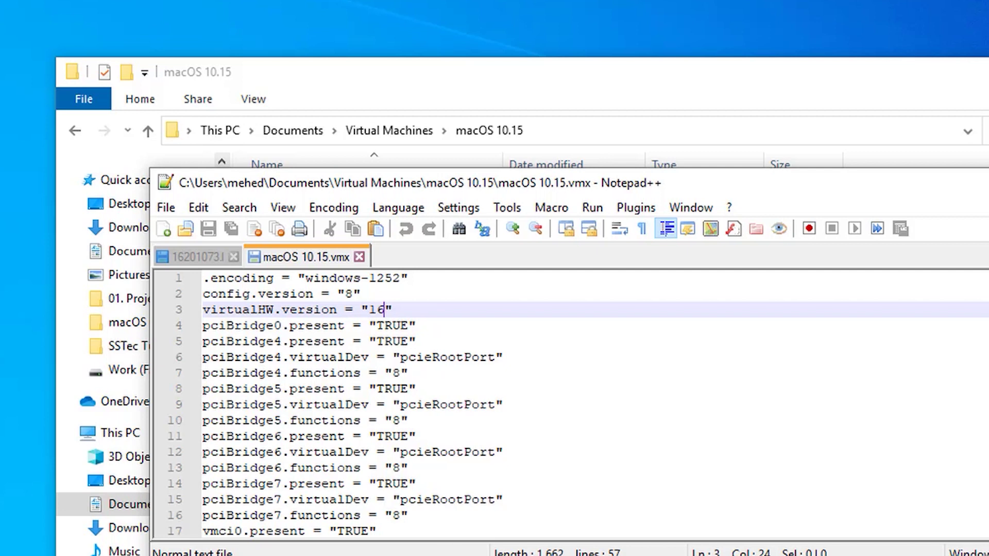
Step: Paste the copied smc.version and cpuid lines onto the empty last line 57
scroll(566, 407, down, 14)
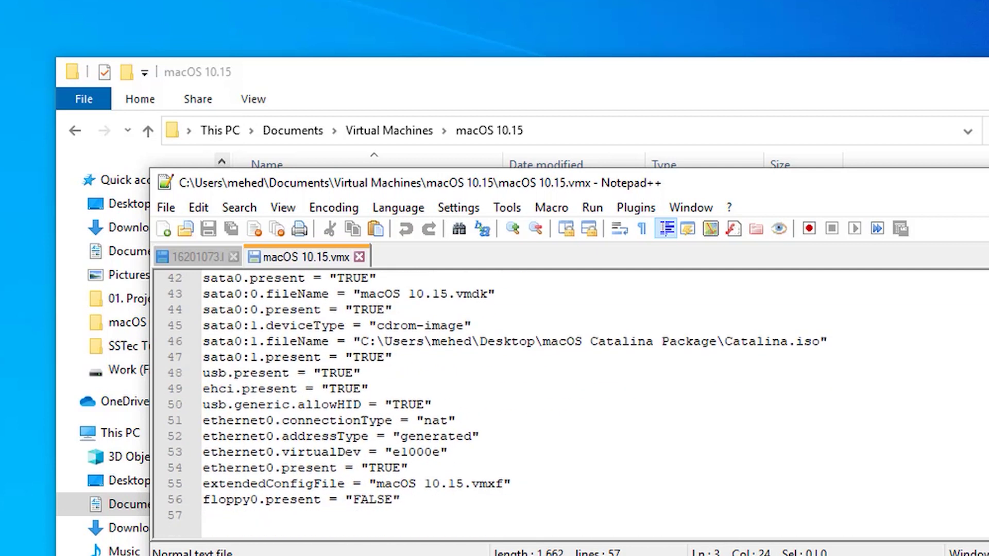
click(220, 515)
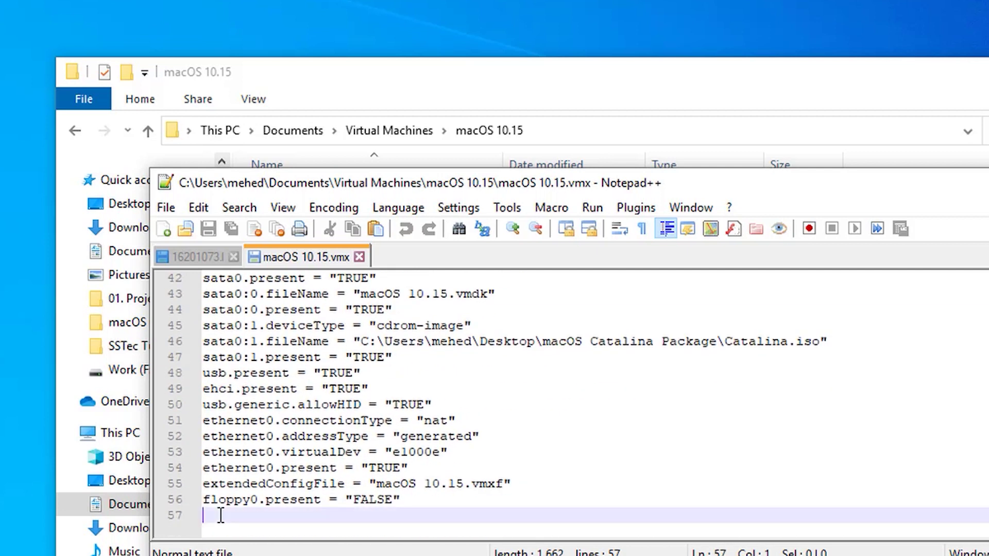
key(ctrl+v)
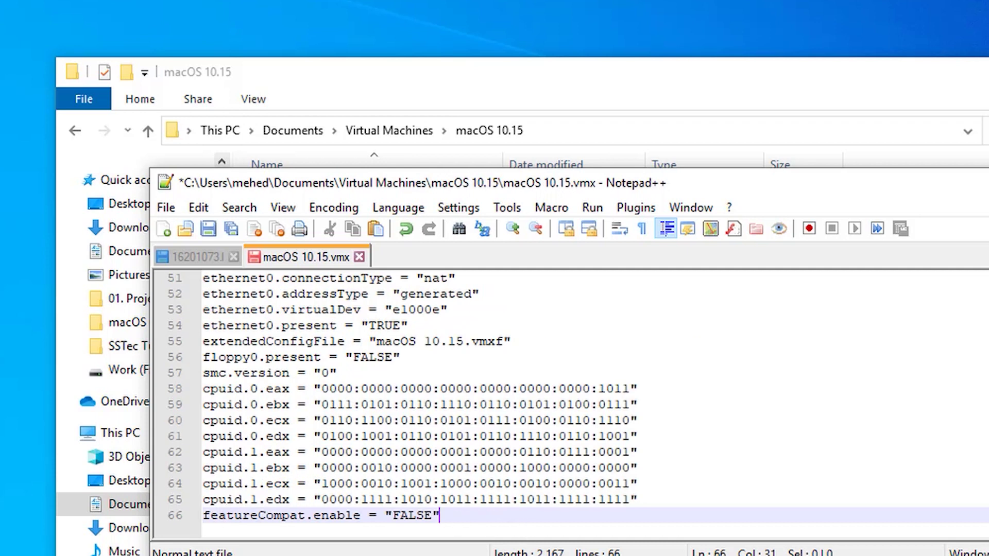
Step: Change virtualHW.version from "16" to "10", save the file, and close Notepad++
scroll(533, 271, up, 17)
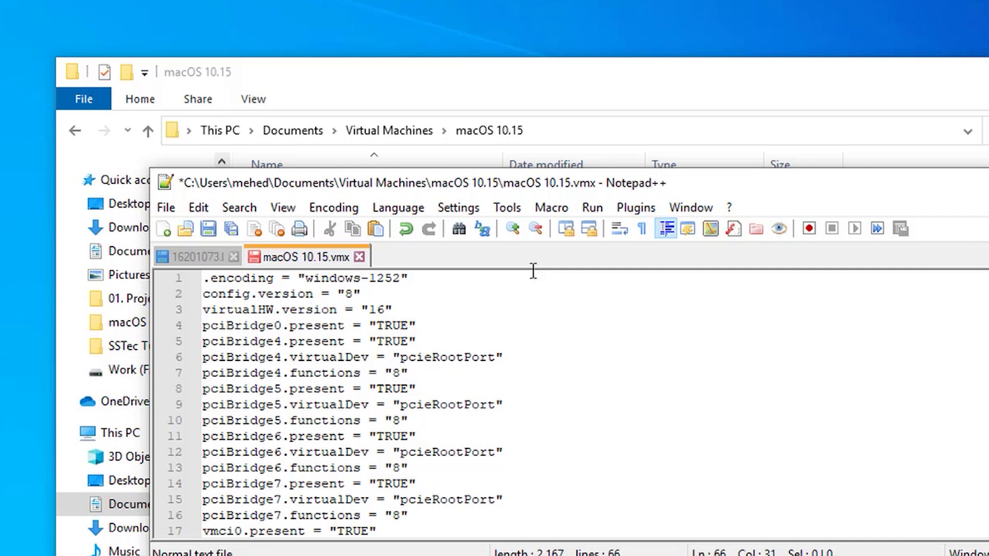
drag(387, 309, 379, 309)
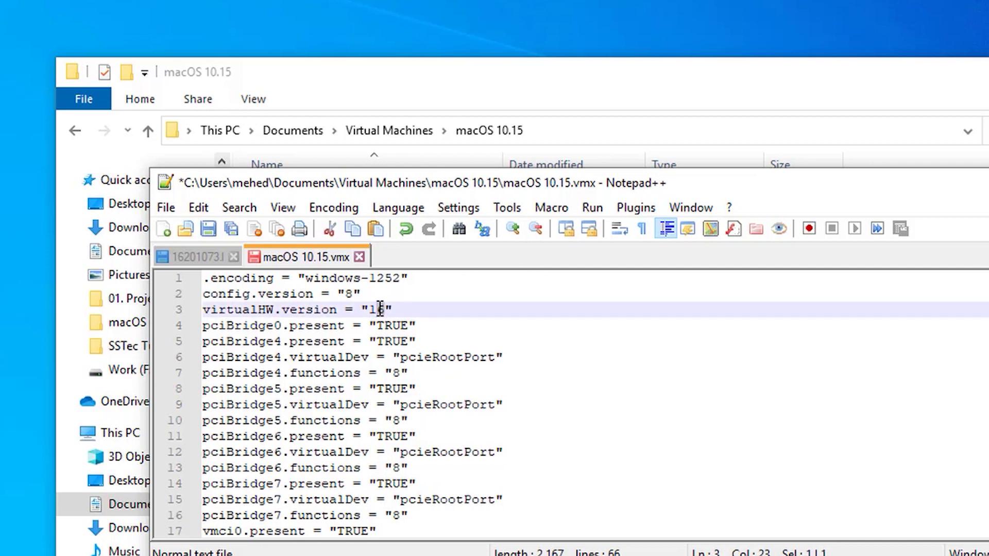
text(0)
click(496, 328)
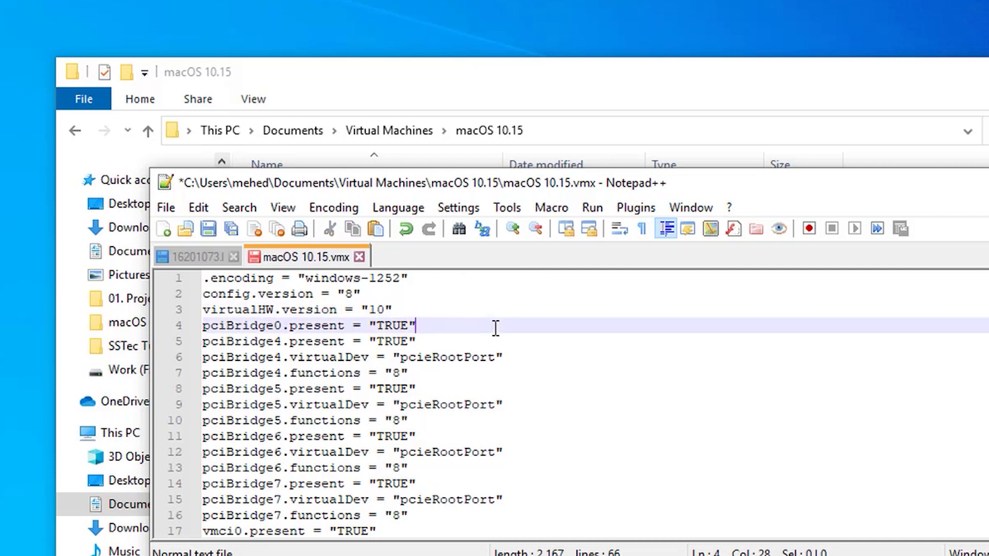
key(ctrl+s)
key(Down)
key(Down)
key(Down)
key(Down)
key(Down)
key(Down)
key(Down)
key(Down)
key(Down)
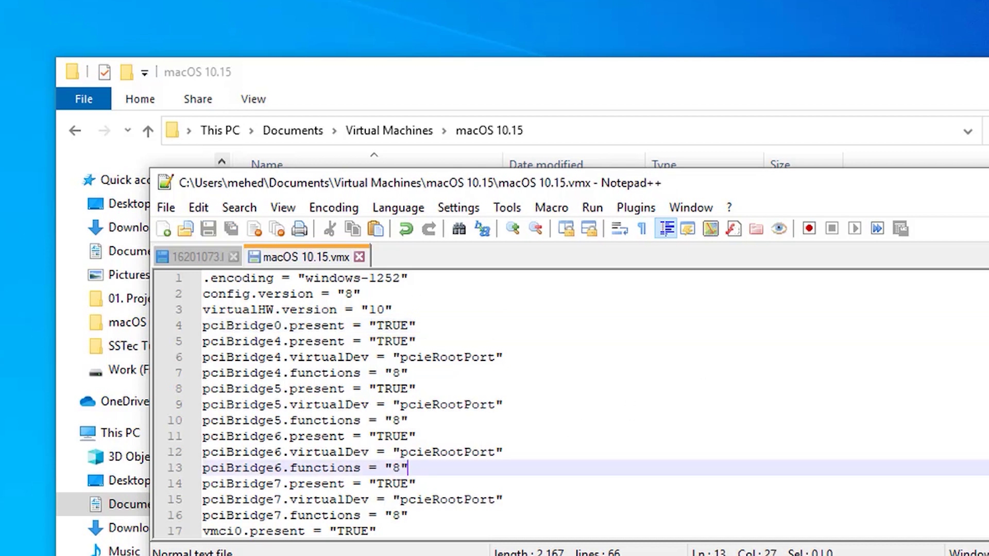
key(alt+F4)
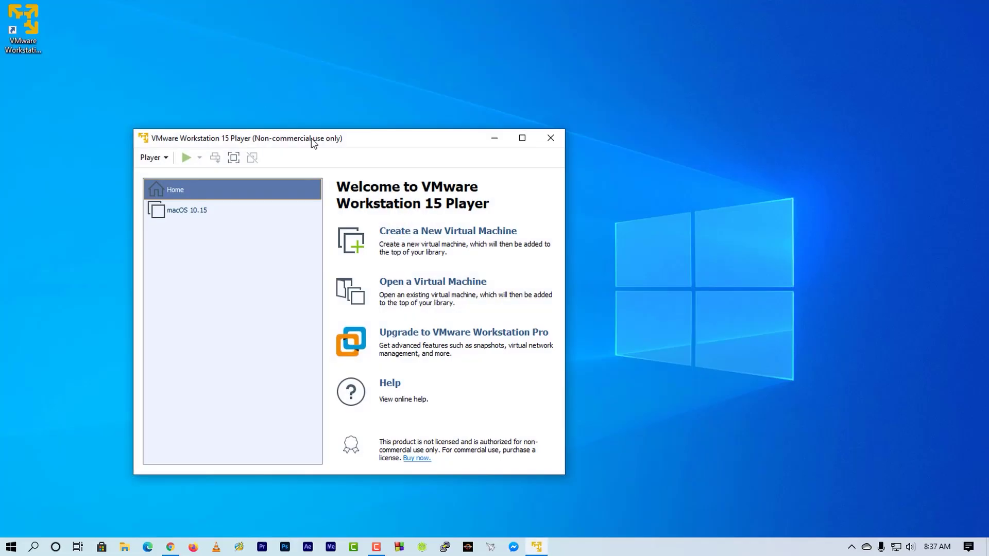
Step: Set the macOS 10.15 VM's guest operating system to Microsoft Windows and save the settings
drag(311, 137, 428, 135)
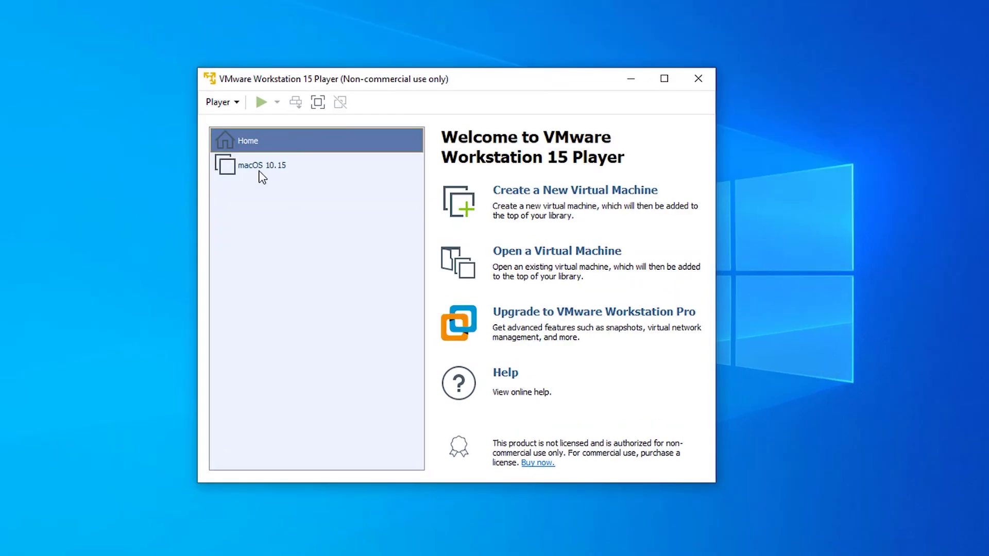
click(262, 175)
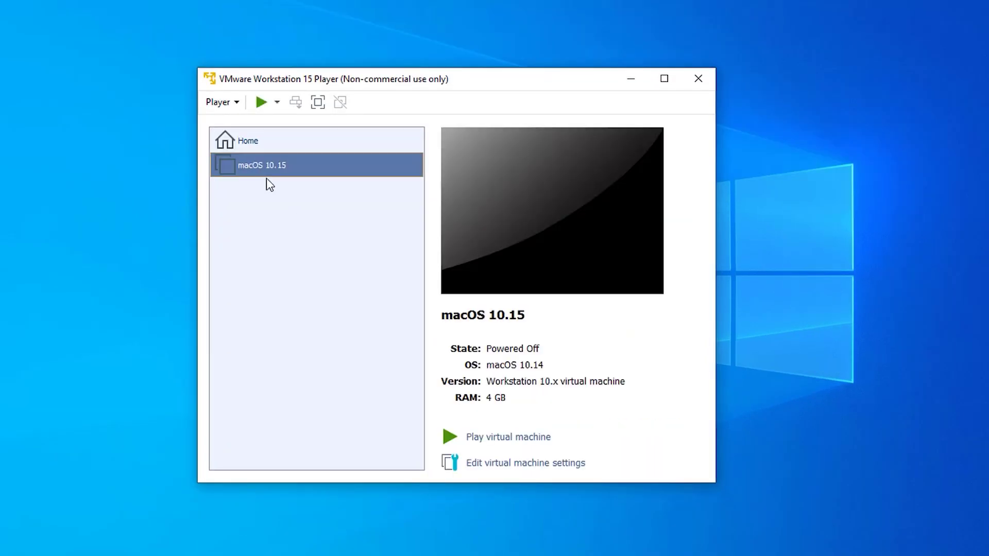
click(526, 466)
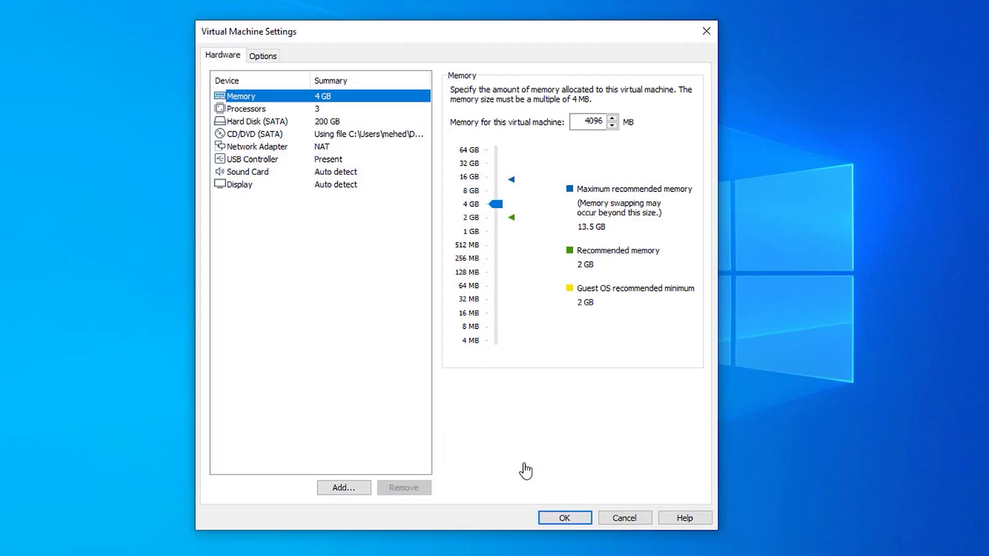
click(275, 58)
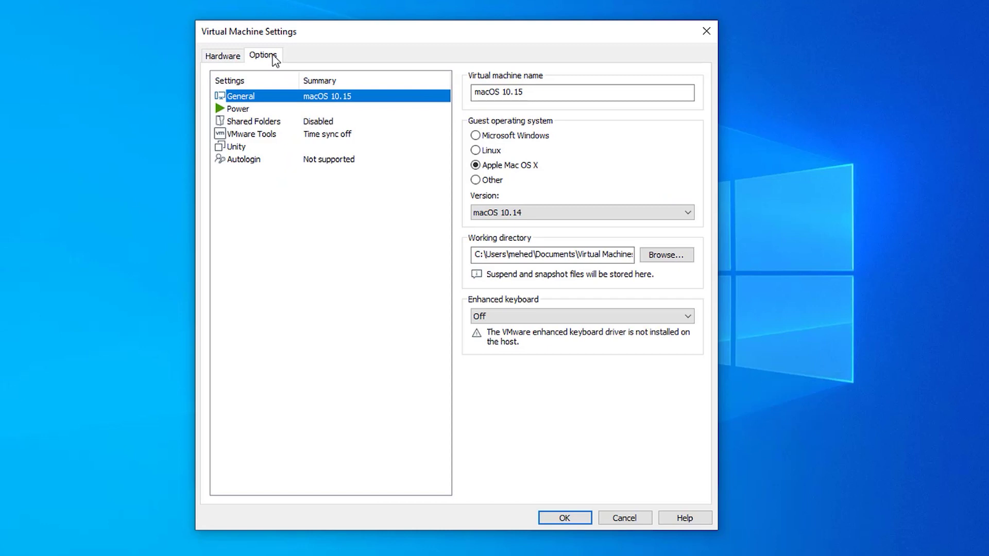
click(475, 136)
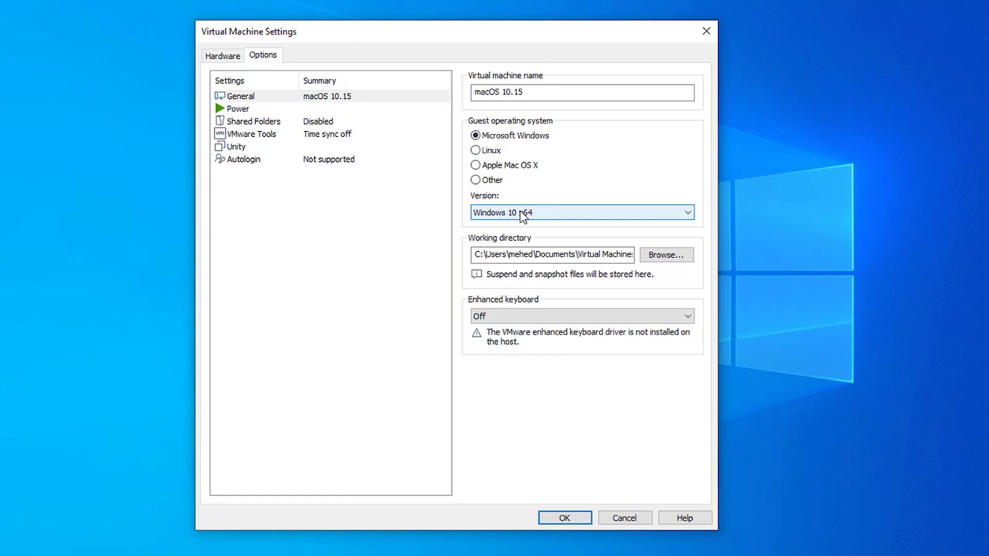
click(564, 517)
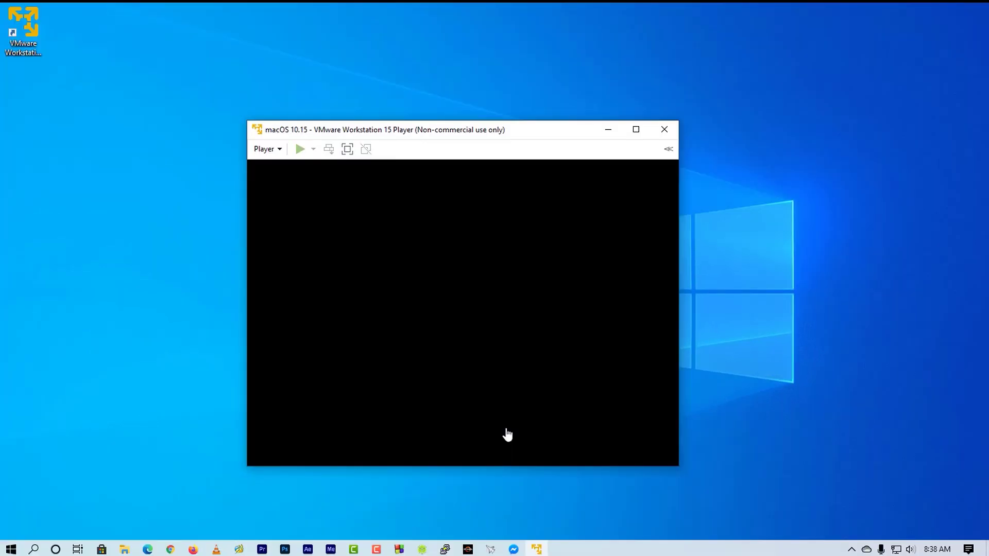
Step: Move the VM window to the screen top and continue with English in Recovery
drag(584, 129, 525, 26)
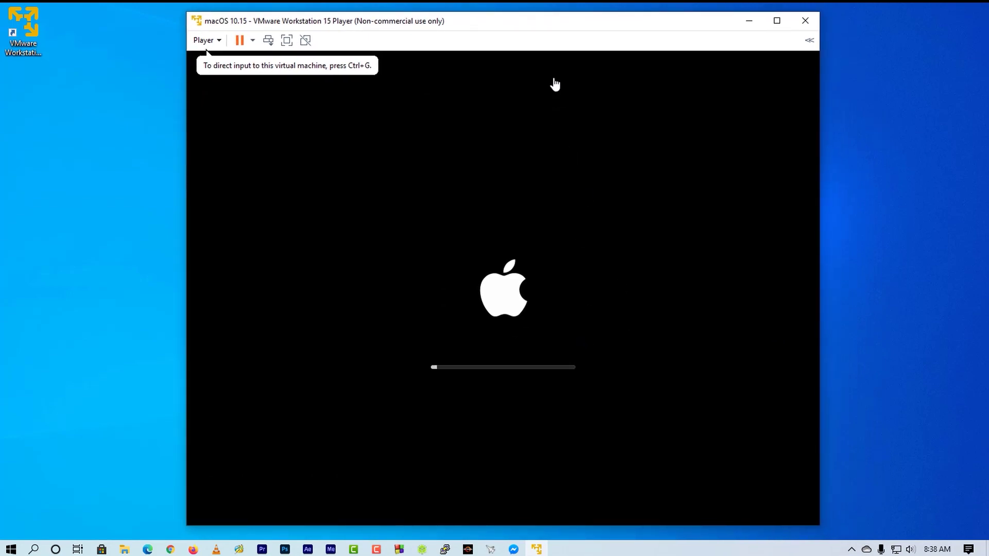
drag(556, 23, 548, 23)
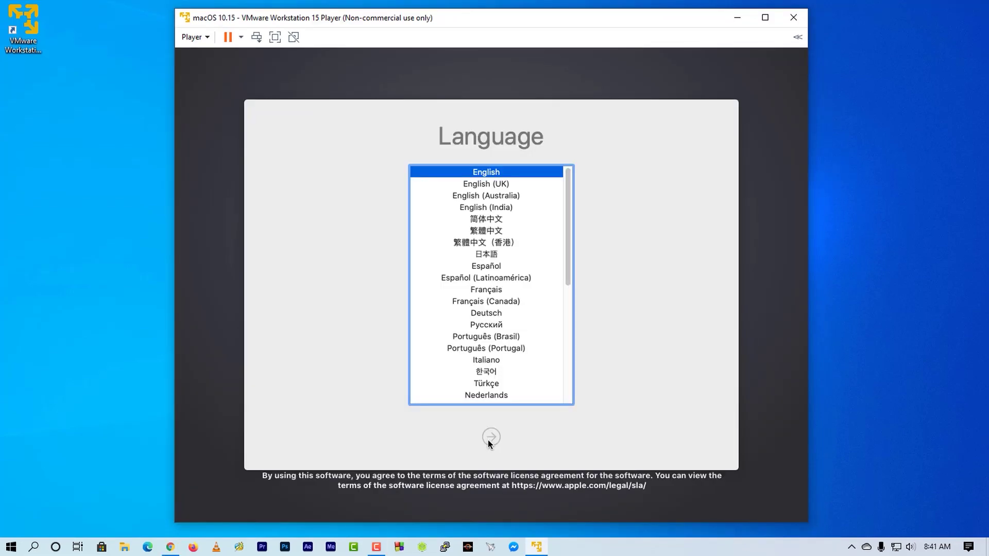
click(488, 441)
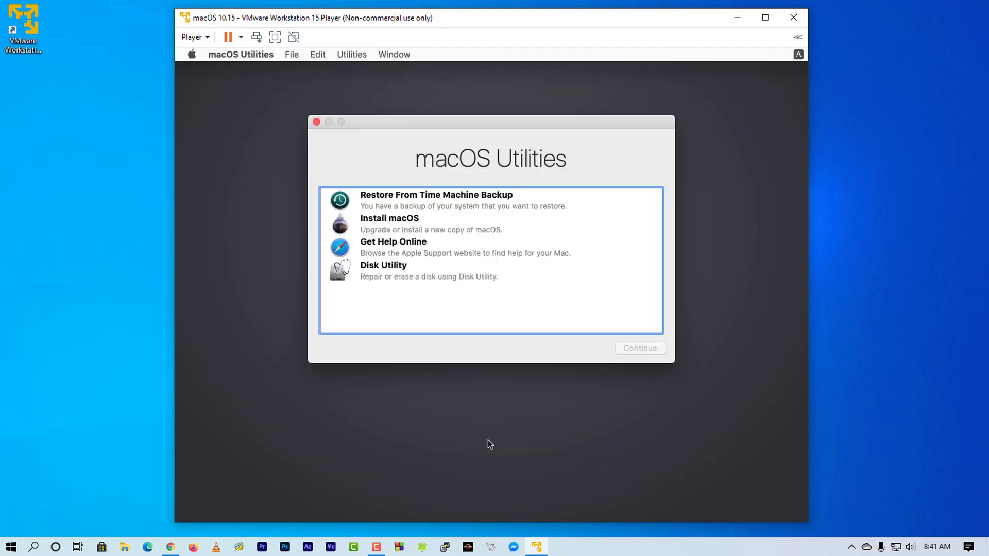
Step: Open Disk Utility and bring up Erase for the VMware Virtual SATA Hard Drive Media
double_click(413, 277)
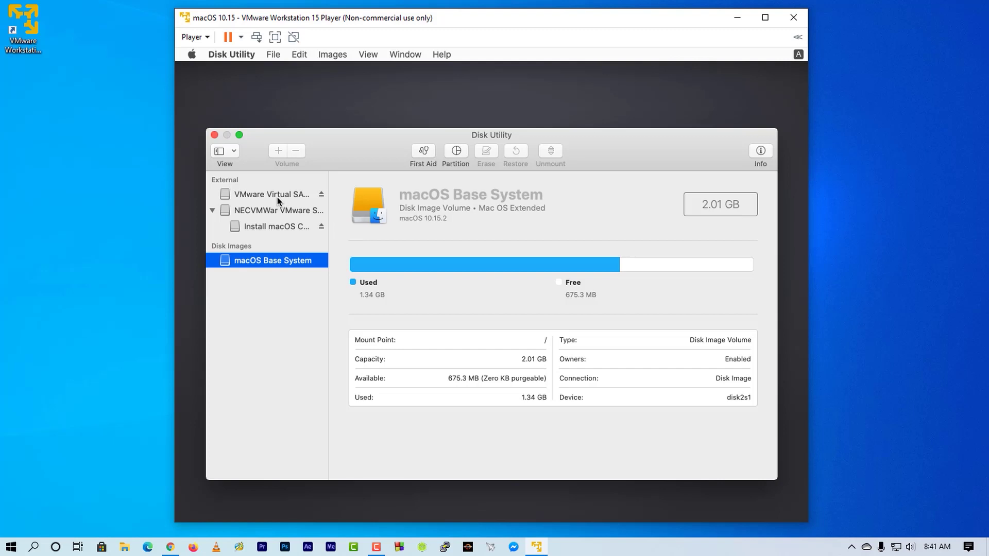
click(277, 195)
click(485, 152)
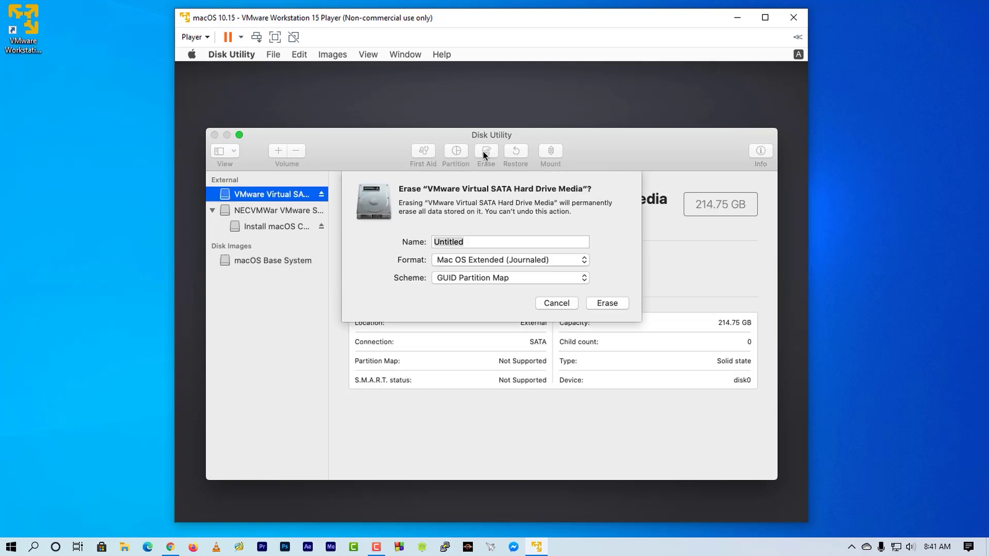
click(480, 243)
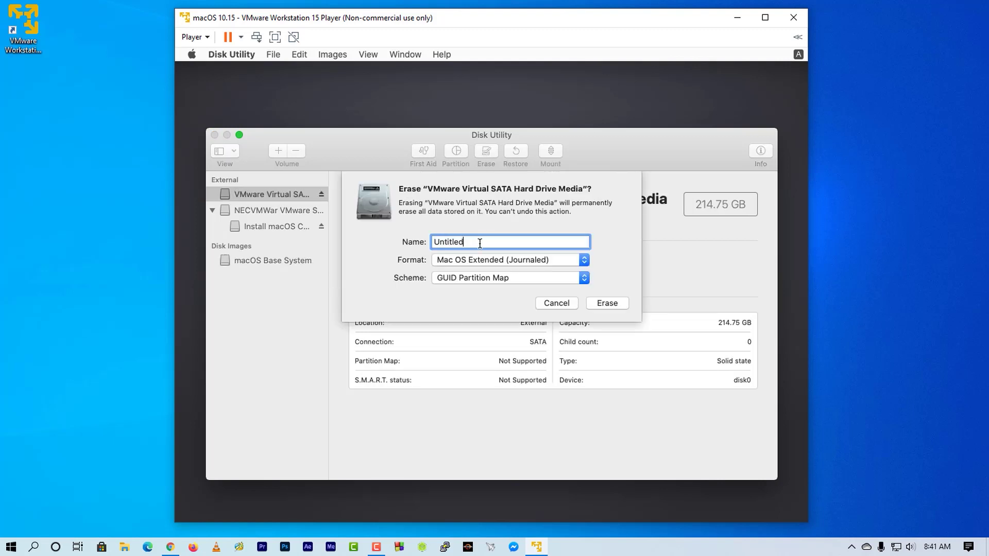
drag(480, 244, 433, 244)
Step: Connect the Gaming KB USB device to the VM, then erase the drive as 'macOS Catalina HDD'
click(209, 36)
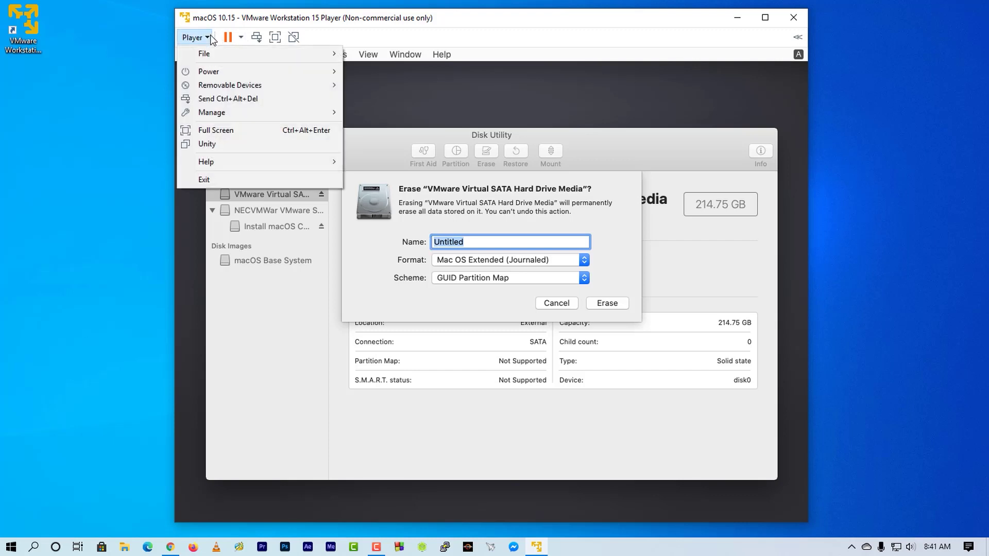
mouse_move(223, 86)
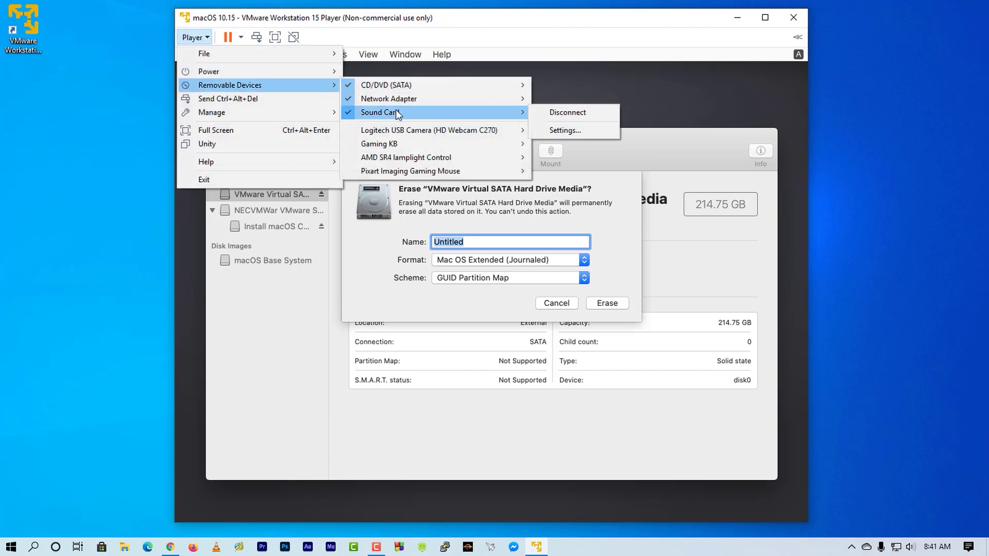
mouse_move(404, 140)
mouse_move(522, 146)
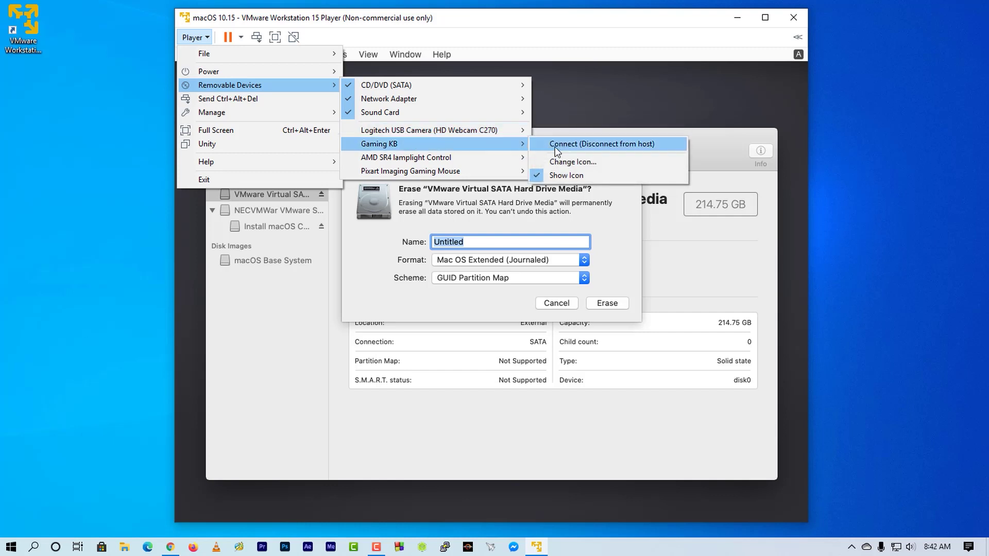
click(555, 145)
click(517, 279)
click(523, 295)
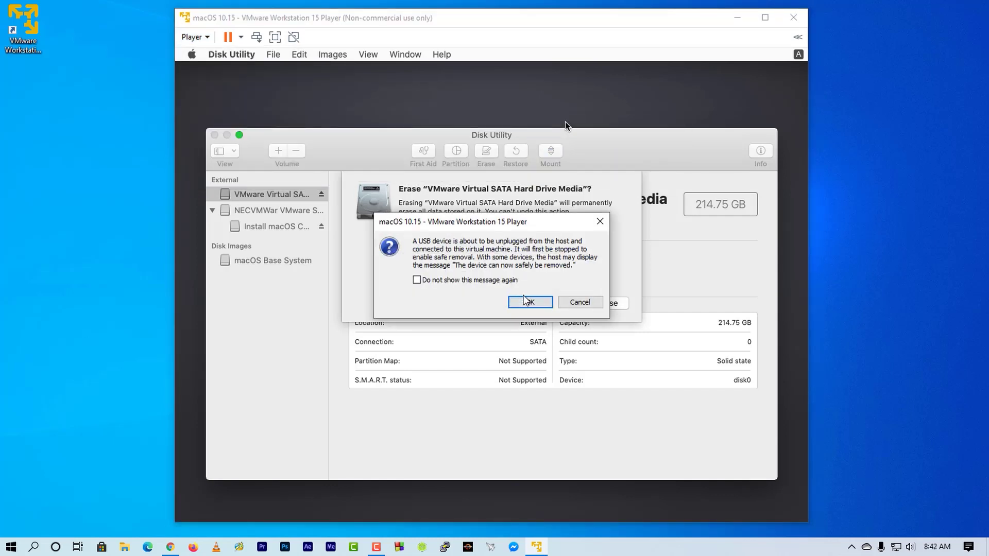
click(529, 303)
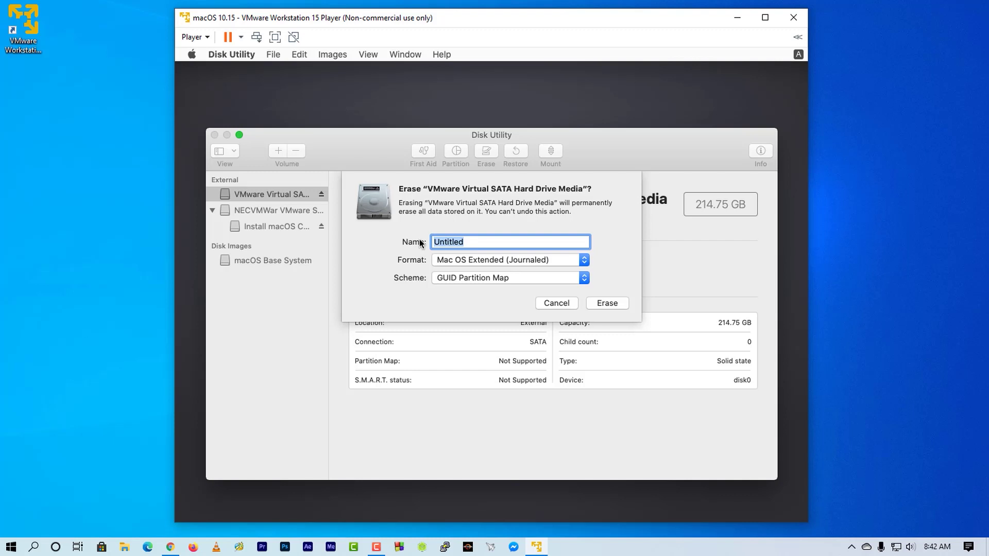
text(macOS Catalina HDD)
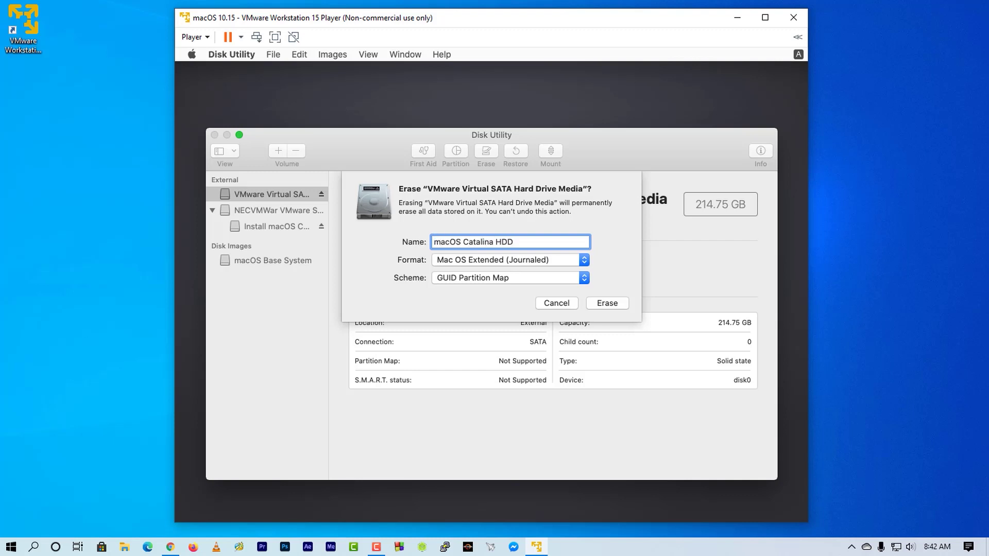
click(615, 304)
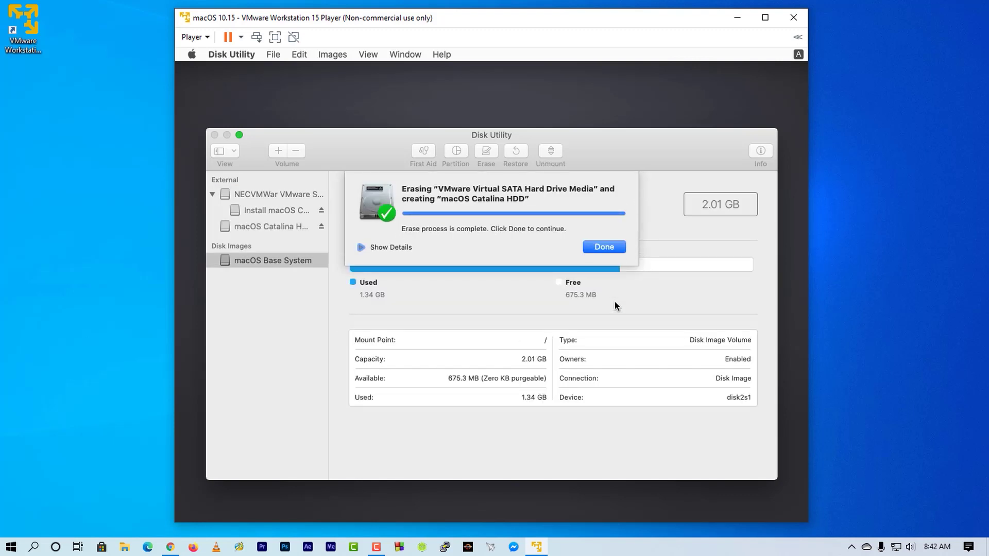
Step: Close Disk Utility and launch the Install macOS Catalina installer
click(605, 247)
click(215, 134)
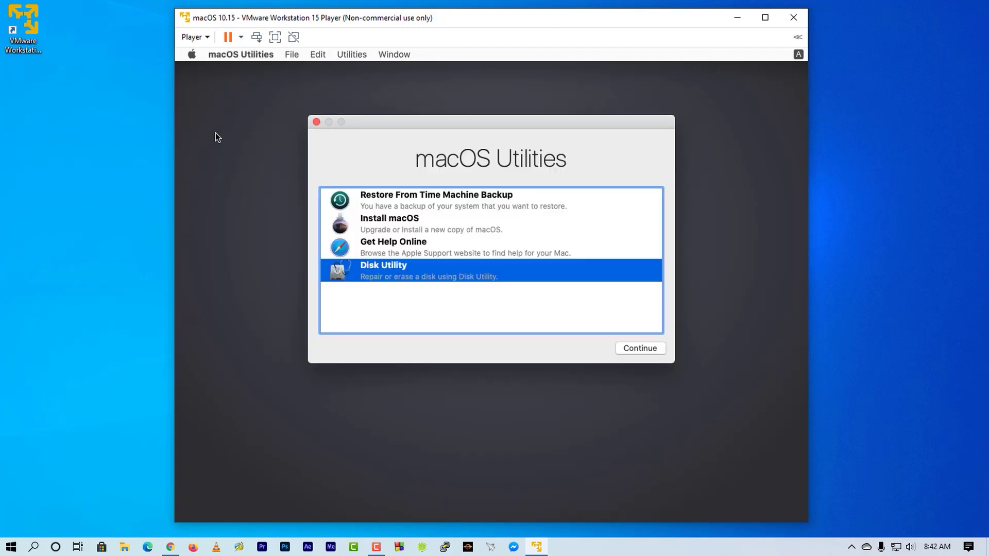
double_click(401, 224)
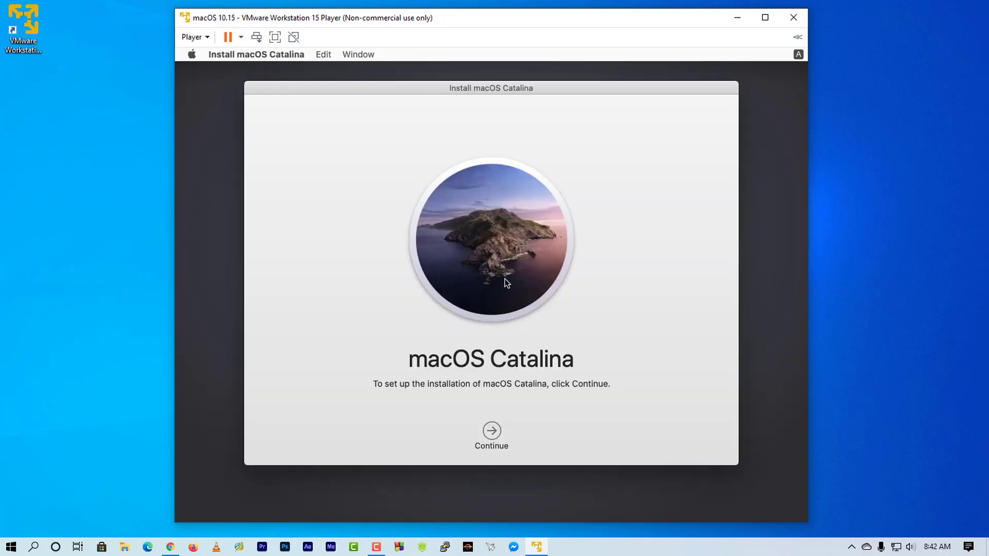
click(494, 432)
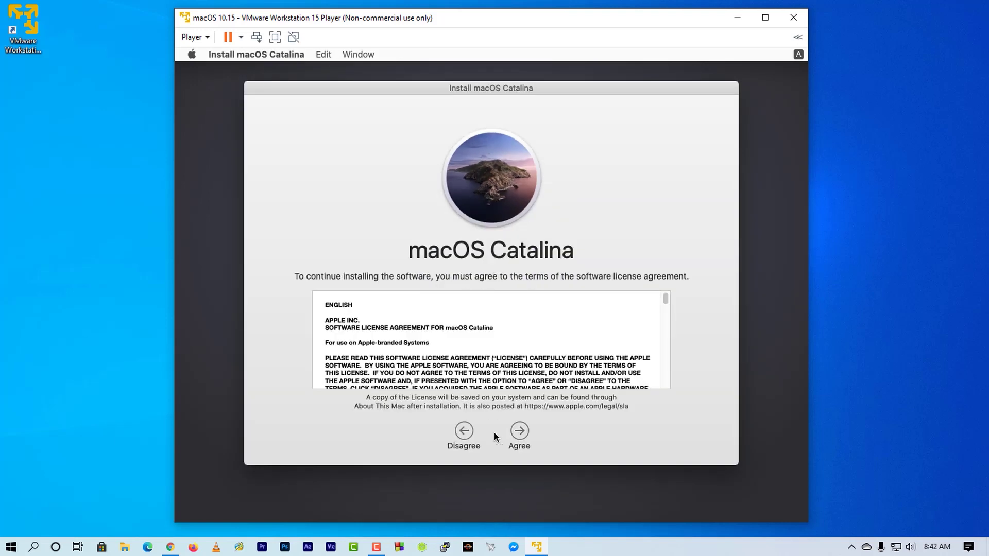
Step: Agree to the licence and install Catalina onto 'macOS Catalina HDD'
click(519, 431)
click(582, 154)
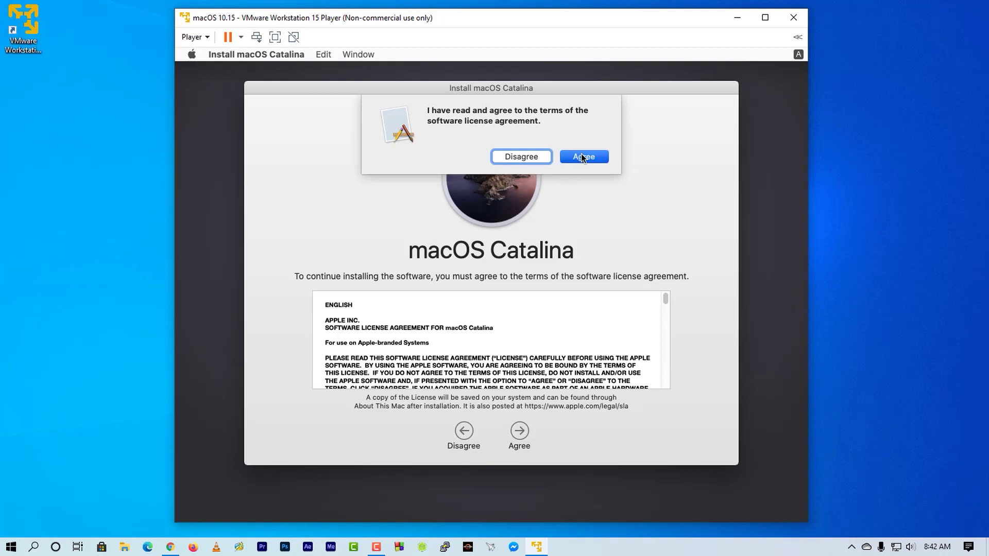
click(499, 357)
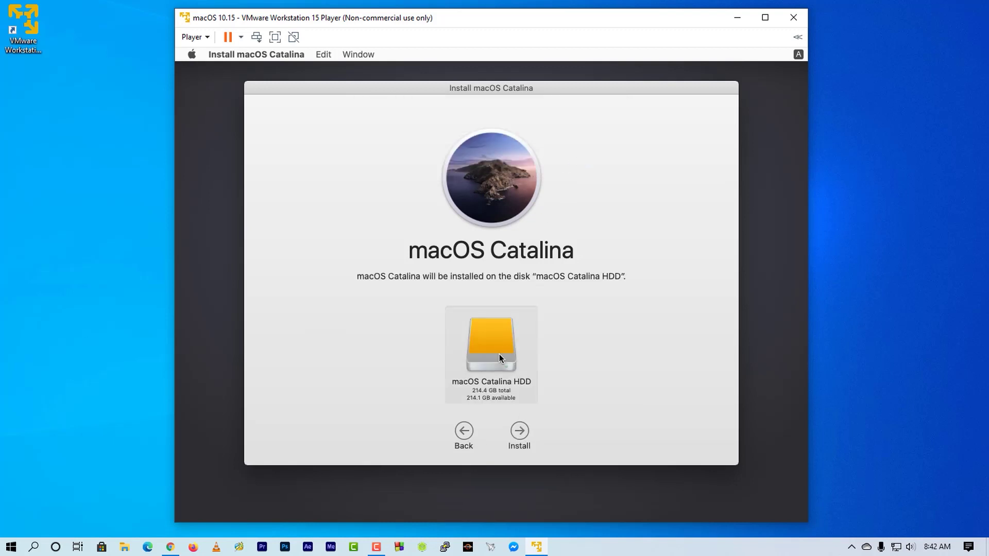
click(521, 432)
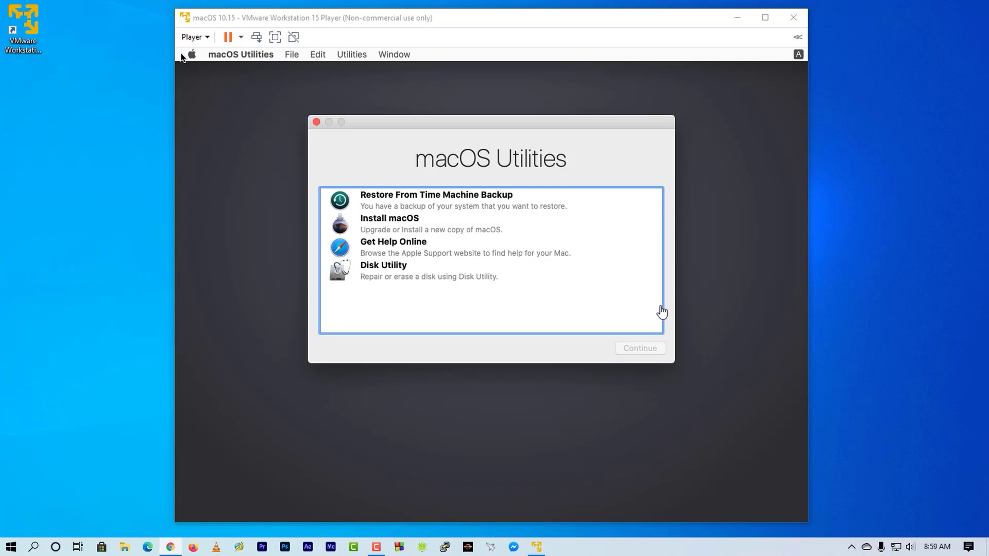
Step: Power off the virtual machine and exit the player
click(562, 157)
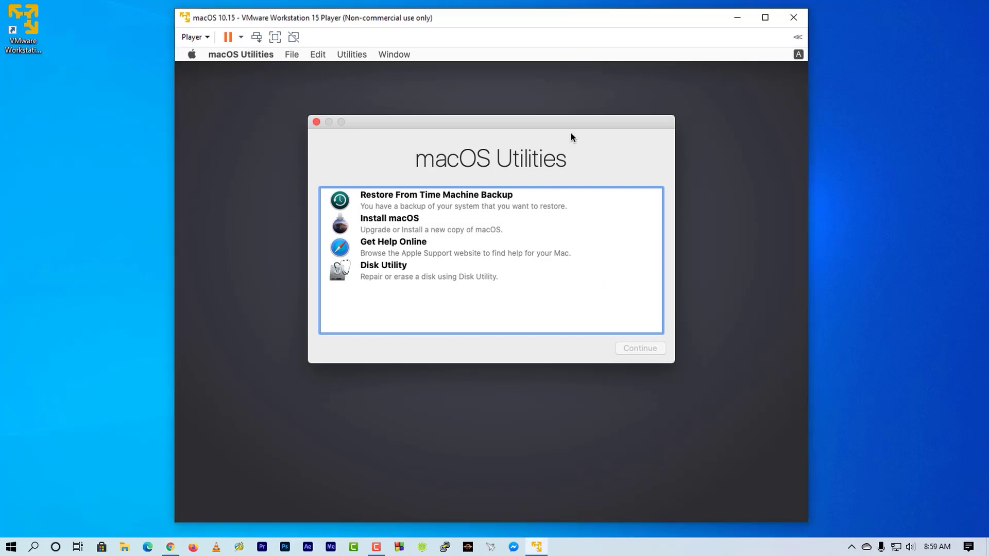
click(241, 36)
click(237, 51)
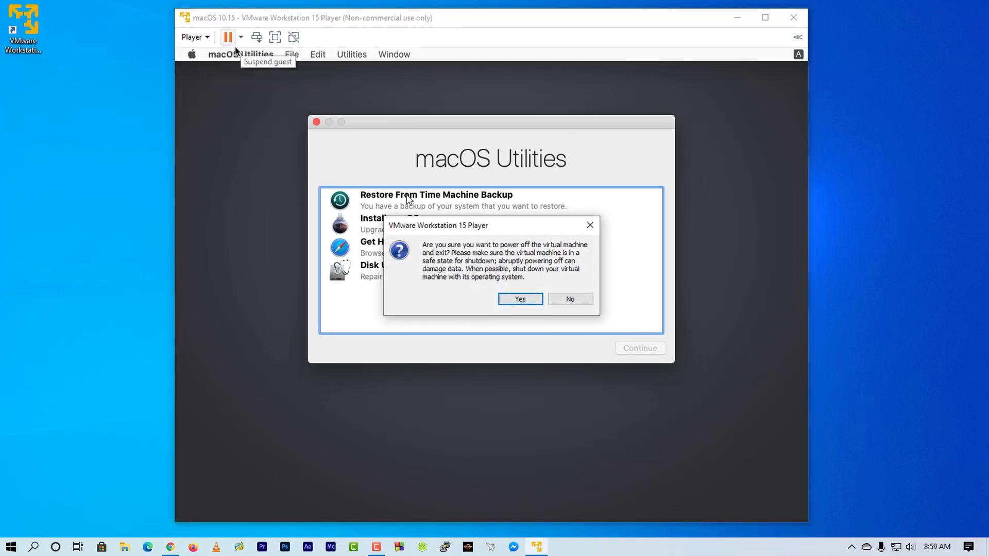
click(515, 301)
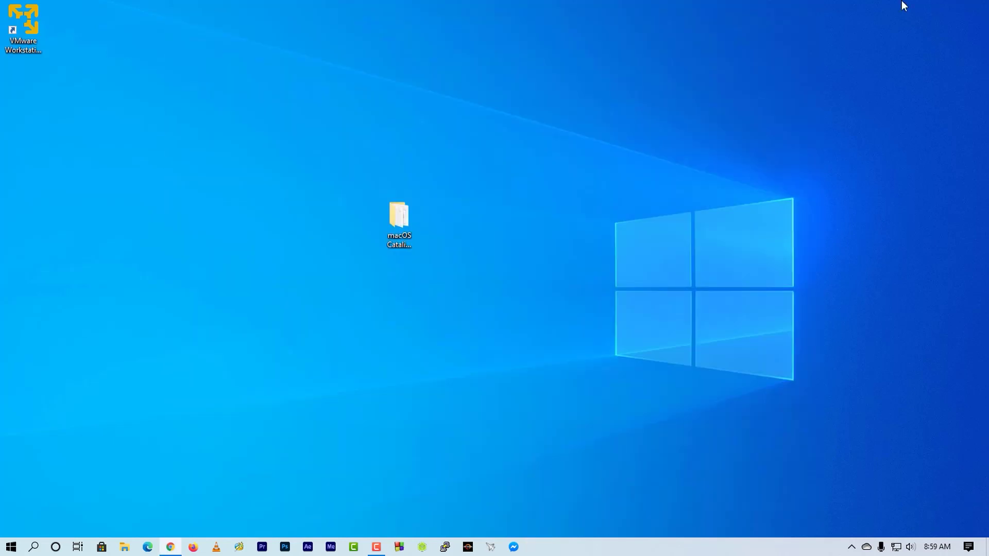
Step: Reopen VMware Player and set the VM's guest OS to Apple Mac OS X, version macOS 10.14
click(24, 23)
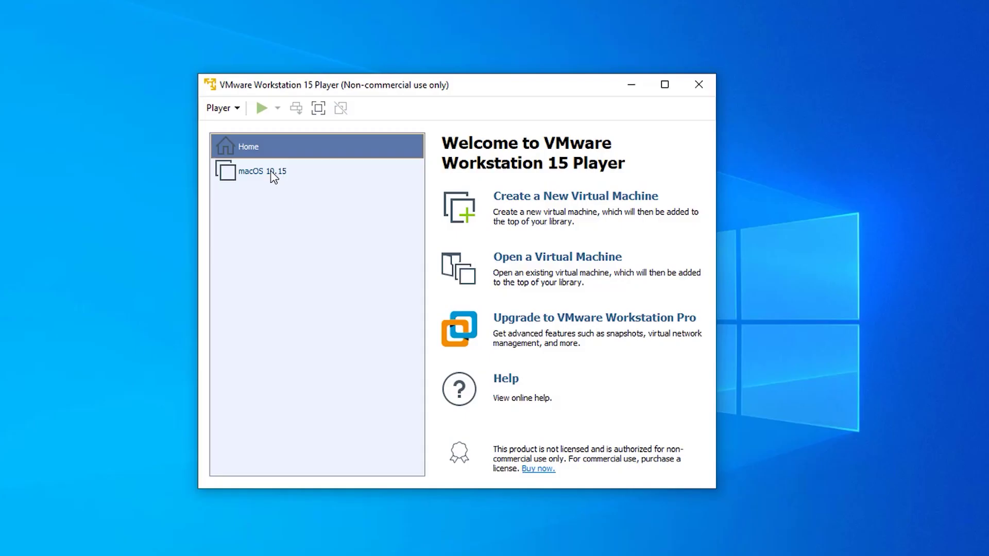
click(271, 171)
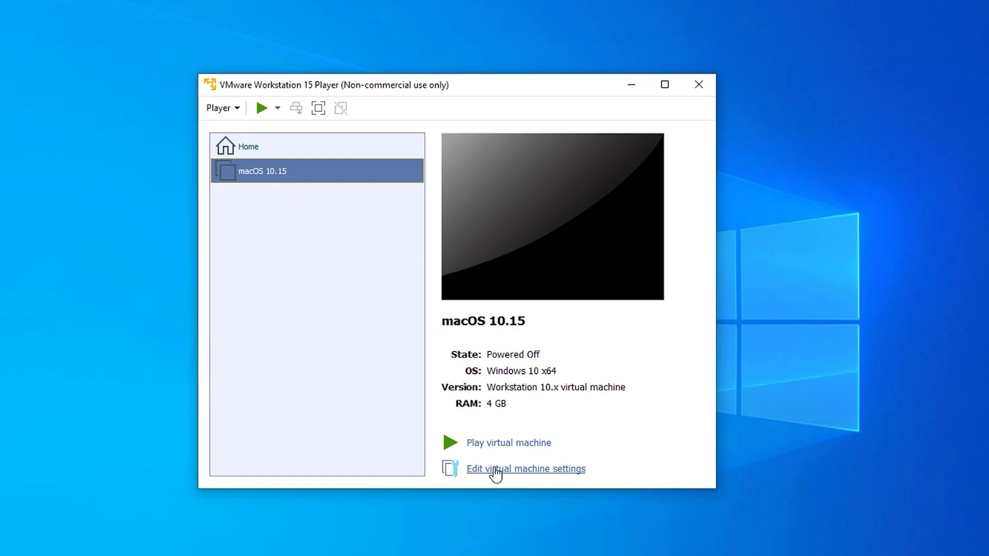
click(495, 470)
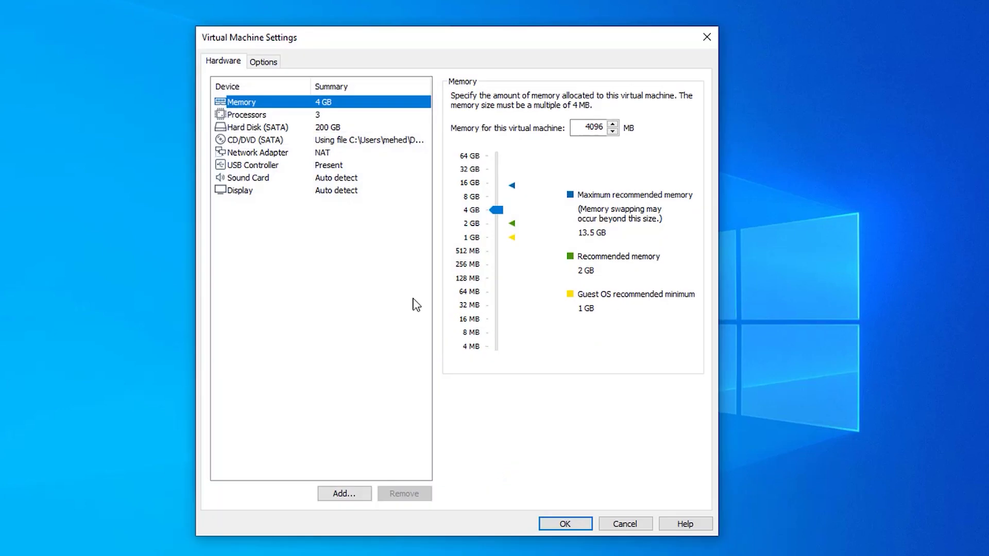
click(271, 63)
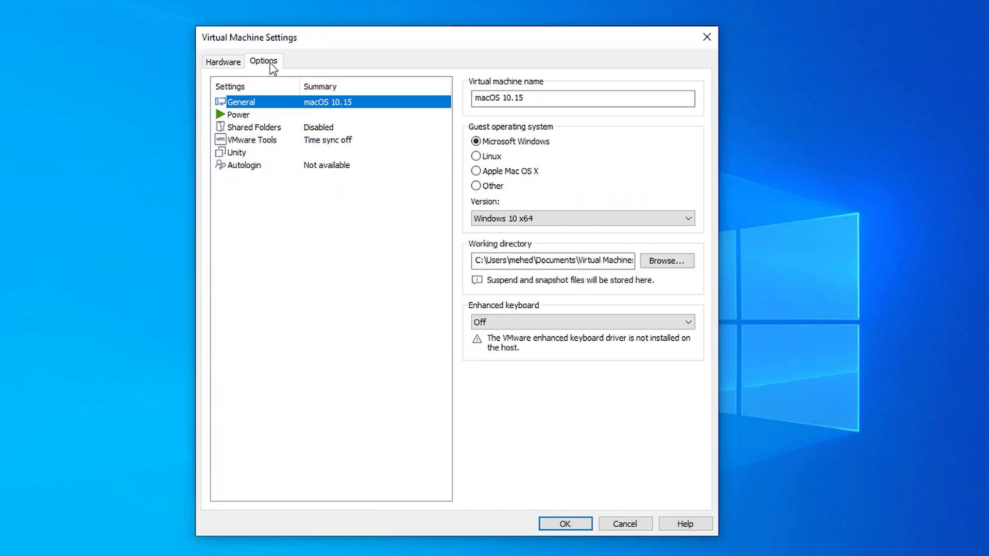
click(507, 174)
click(508, 219)
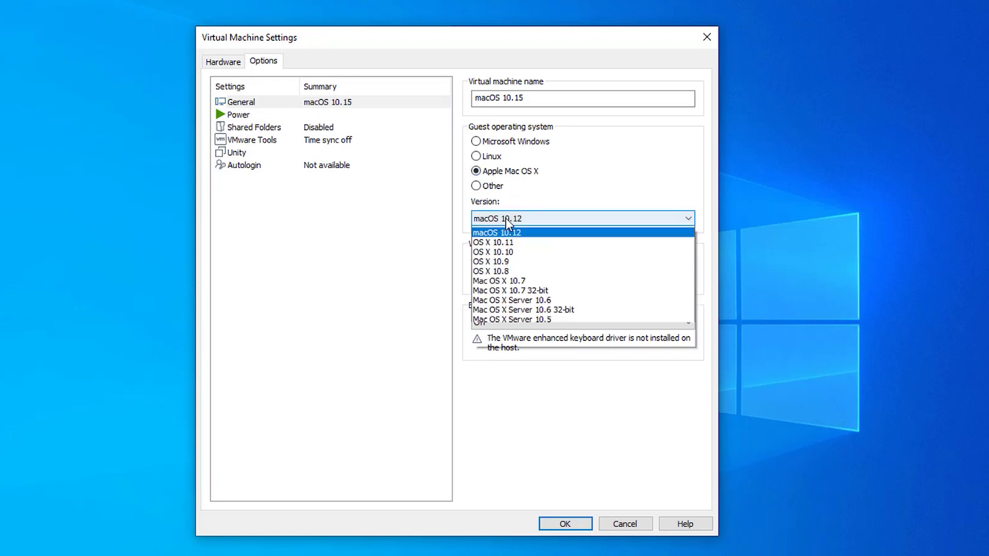
click(497, 232)
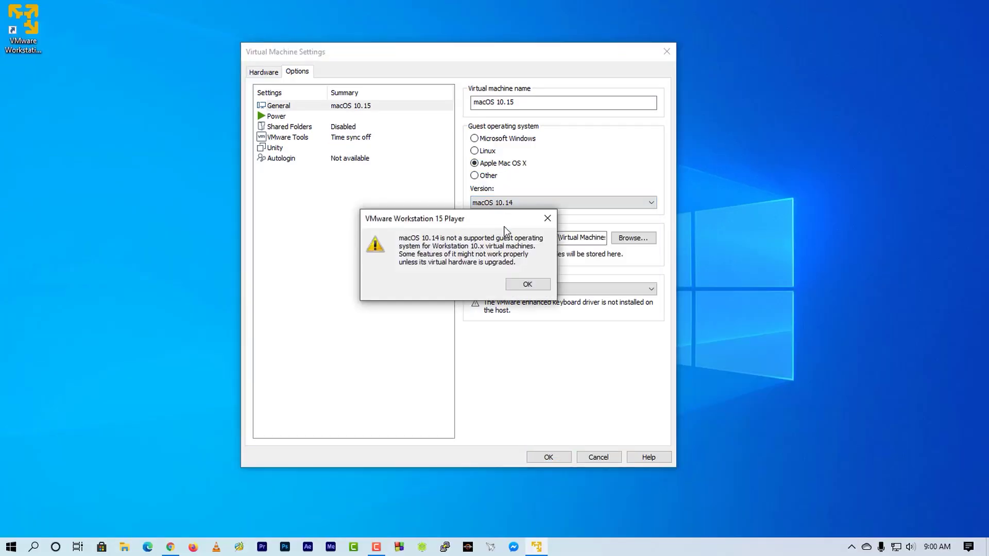
click(525, 287)
click(548, 457)
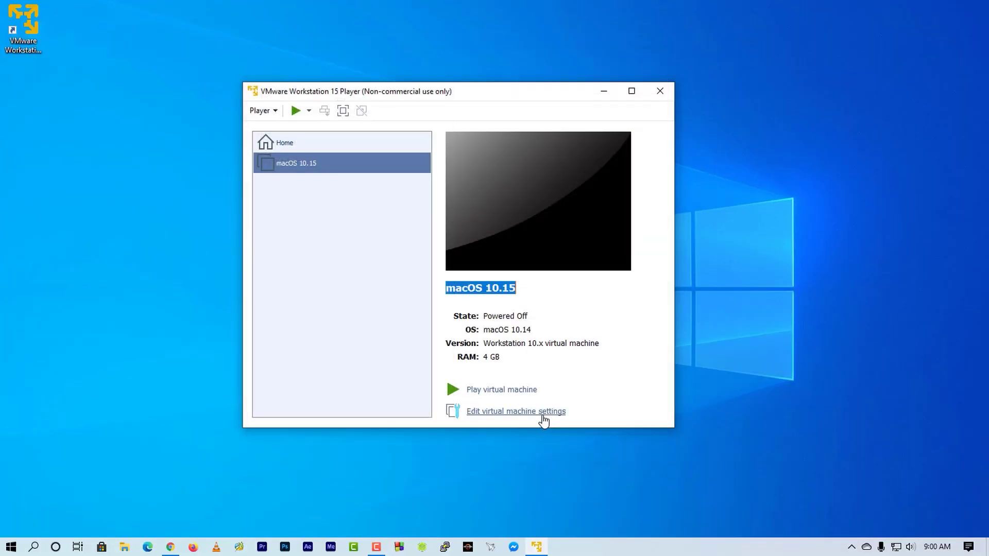
Step: Boot the VM, choose Bangladesh, skip Apple ID sign-in and agree to the terms
click(525, 392)
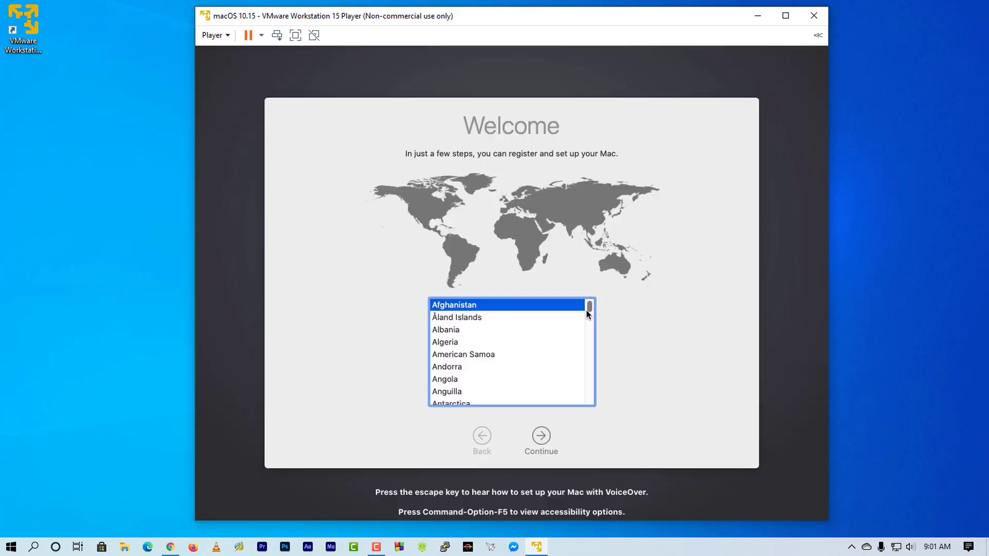
scroll(561, 339, down, 6)
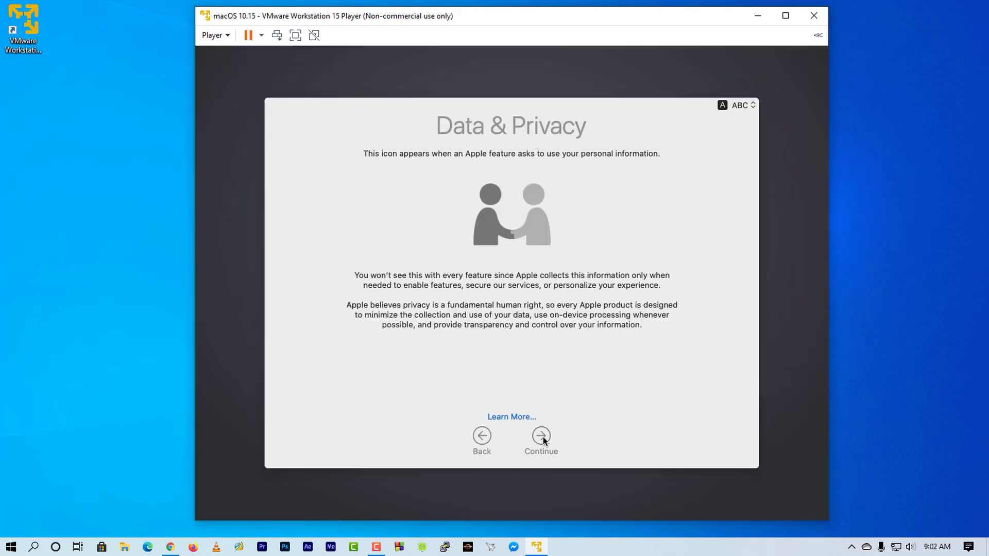
click(541, 436)
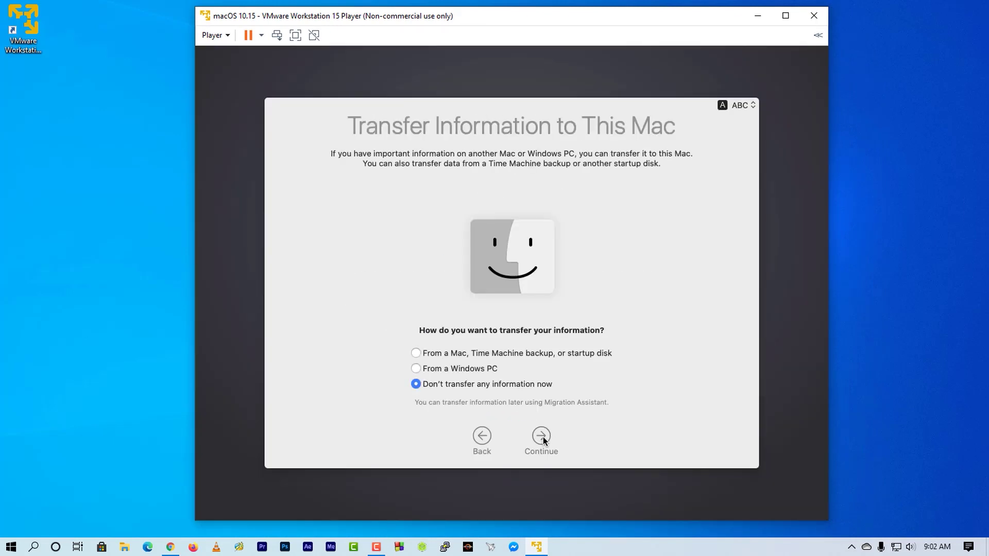
click(541, 436)
click(512, 173)
click(602, 161)
Step: Create the user account, entering the full name and password
click(540, 437)
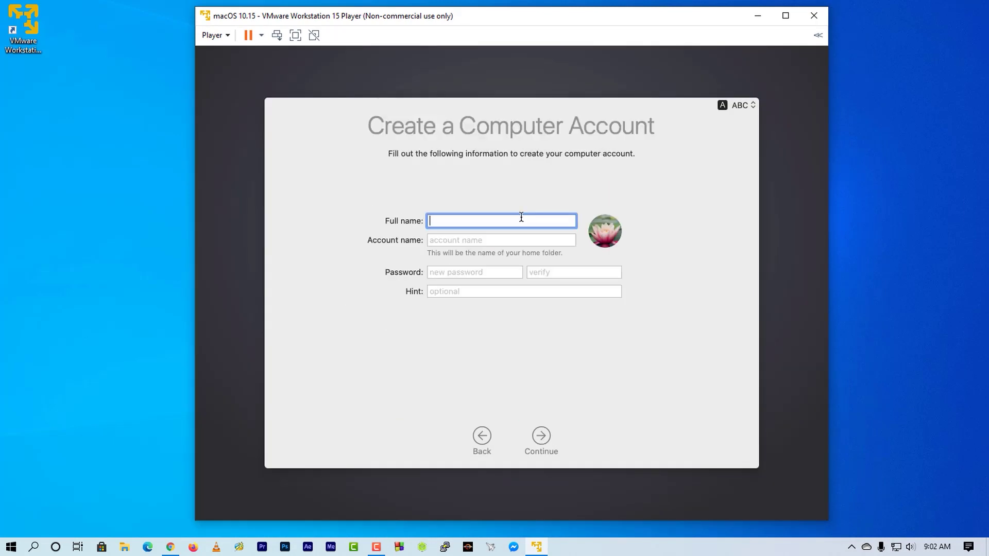
text(Shakeel)
key(Tab)
text(•••••••••)
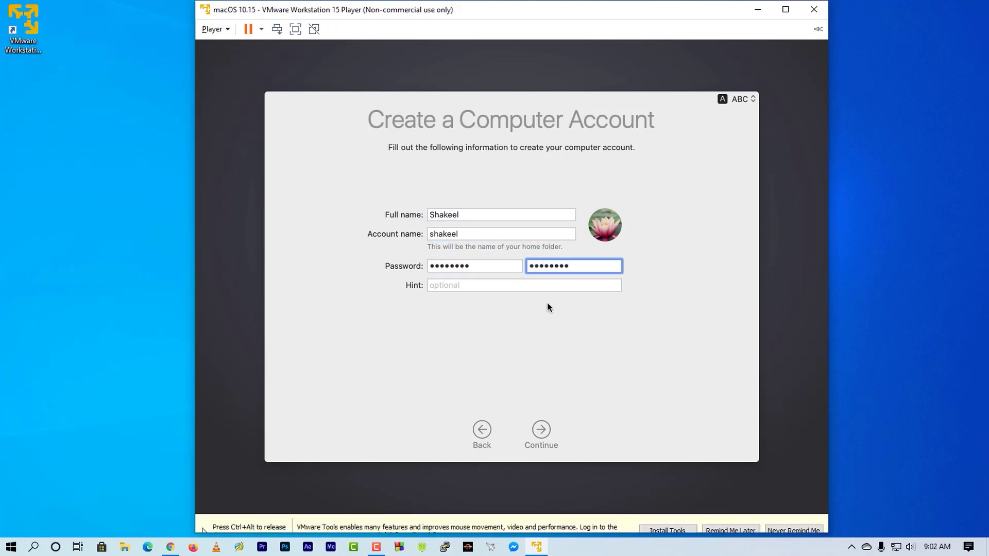
click(542, 435)
Step: Continue past express setup, analytics, Screen Time and Siri to finish setup
click(543, 435)
click(543, 435)
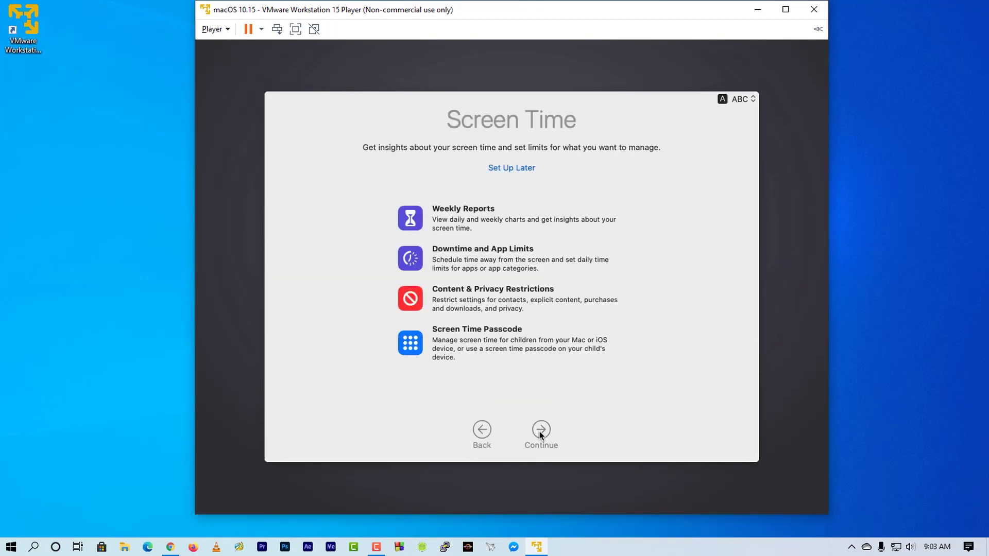
click(540, 431)
click(541, 431)
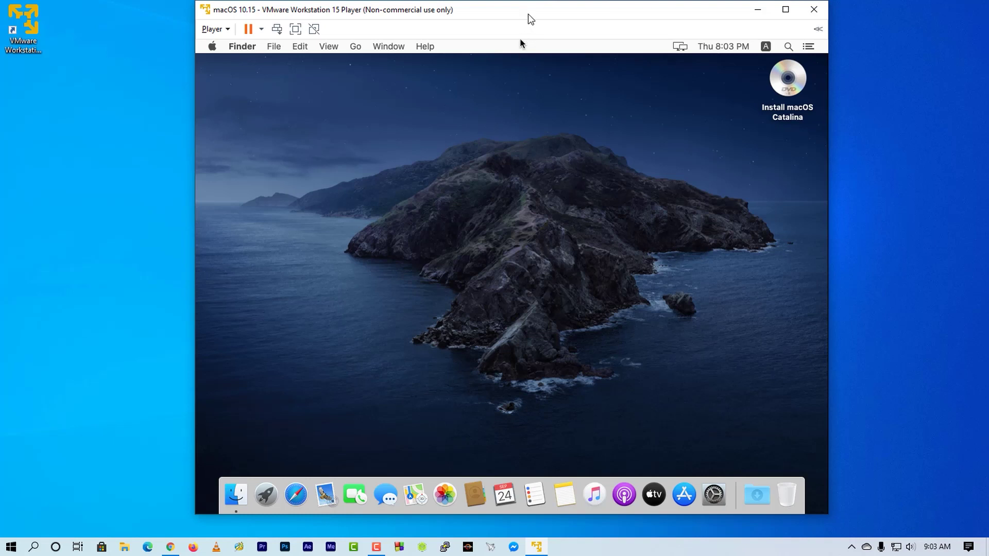
Step: Reposition the VM window and view, then close, the About Finder window
drag(525, 17, 497, 32)
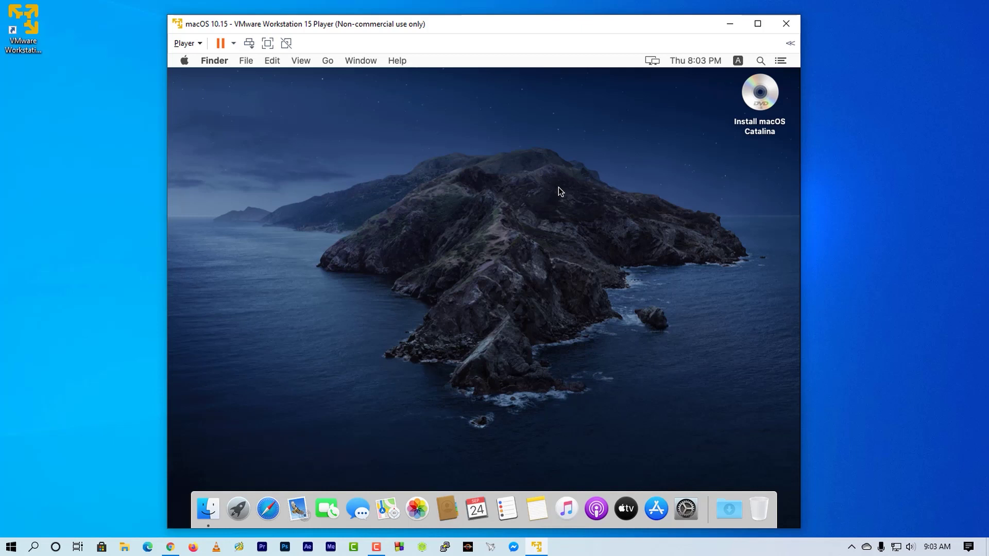
click(215, 61)
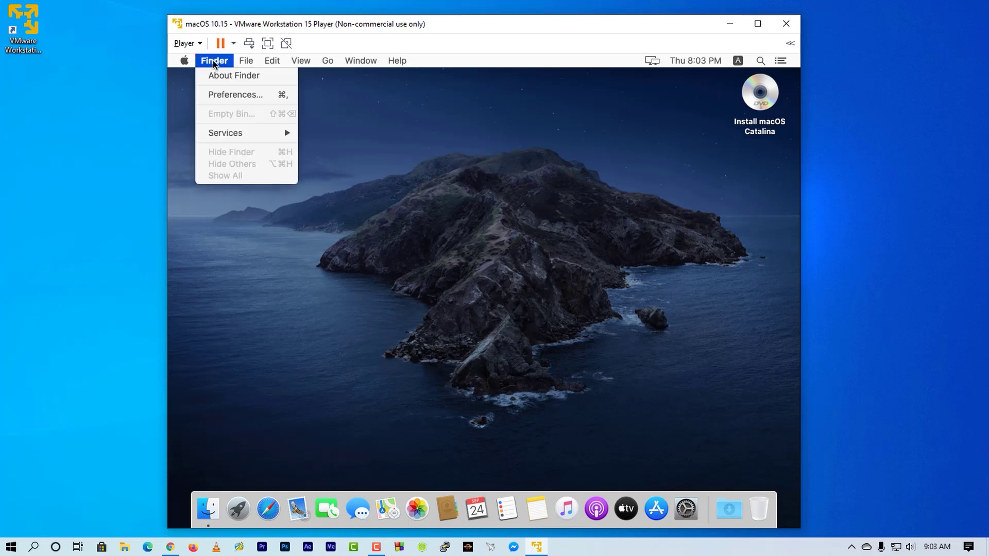
click(219, 73)
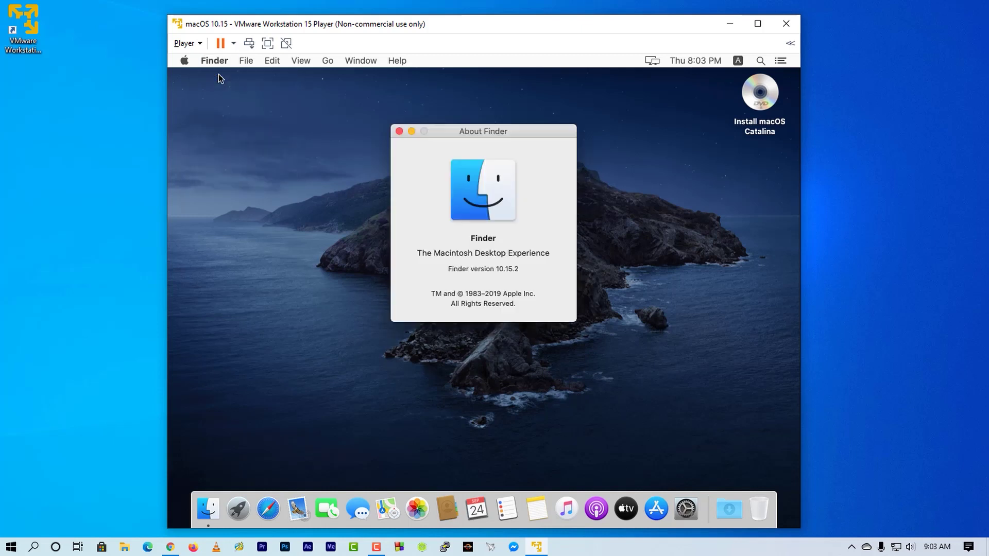
click(400, 131)
Step: Connect the virtual CD/DVD (SATA) drive and load darwin.iso into it
click(188, 43)
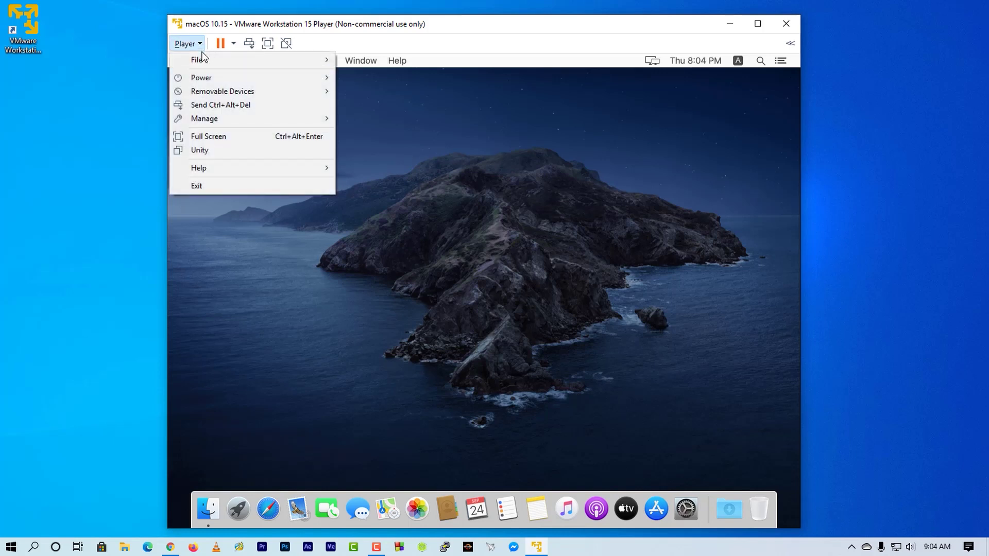
mouse_move(215, 92)
mouse_move(379, 92)
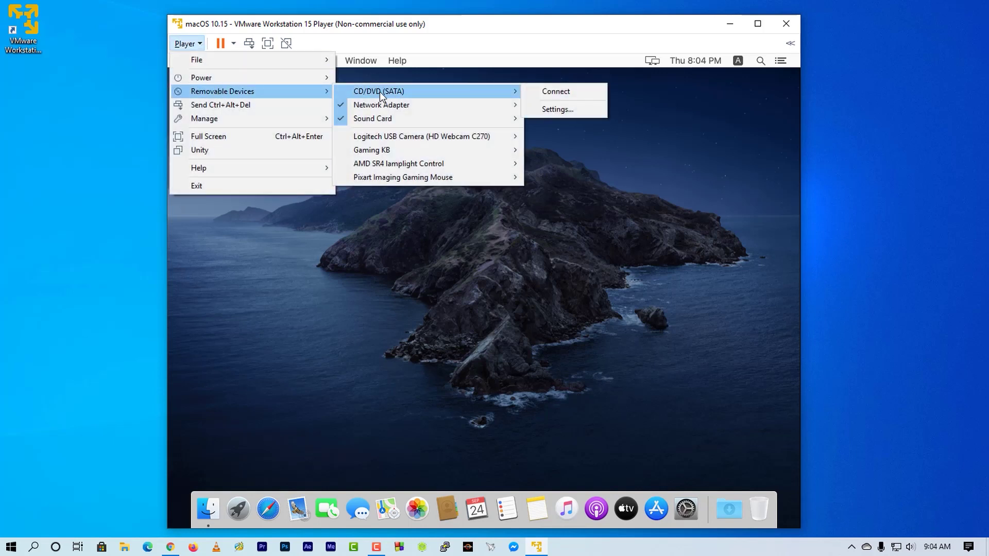
click(550, 109)
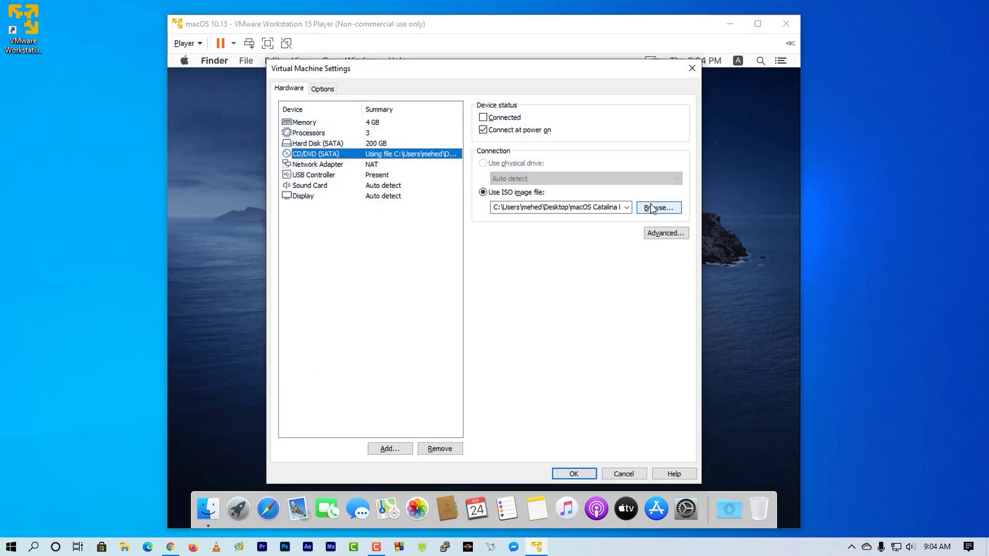
click(510, 118)
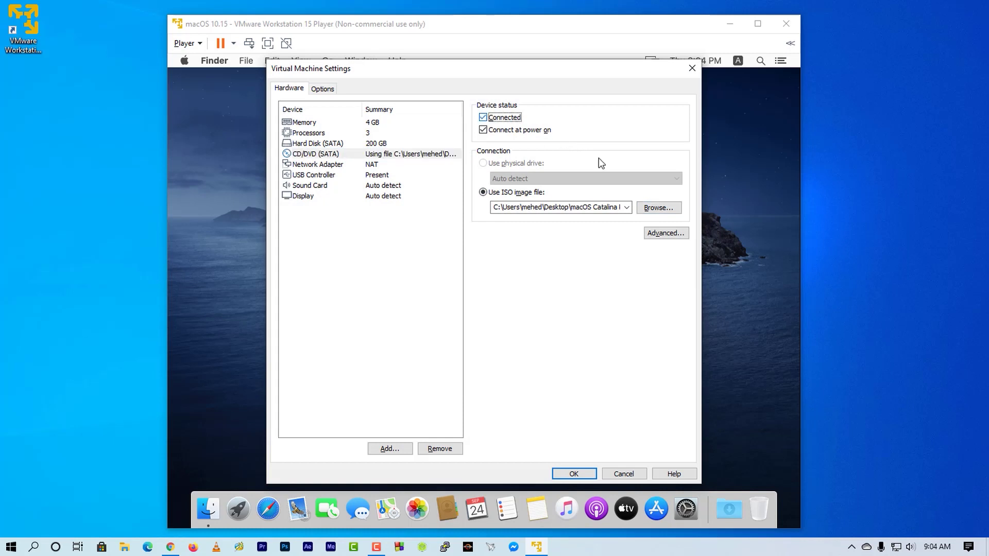
click(661, 207)
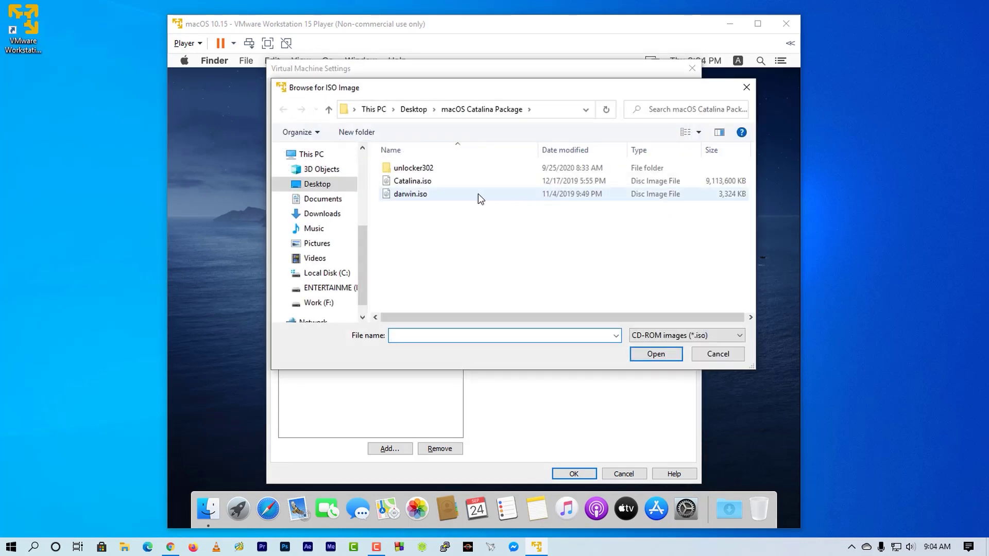
click(412, 196)
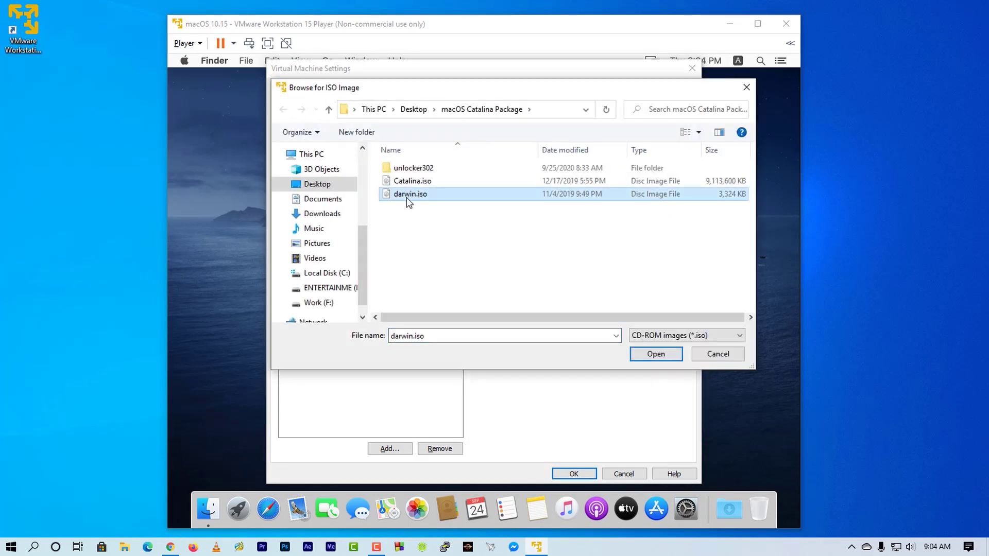
click(652, 356)
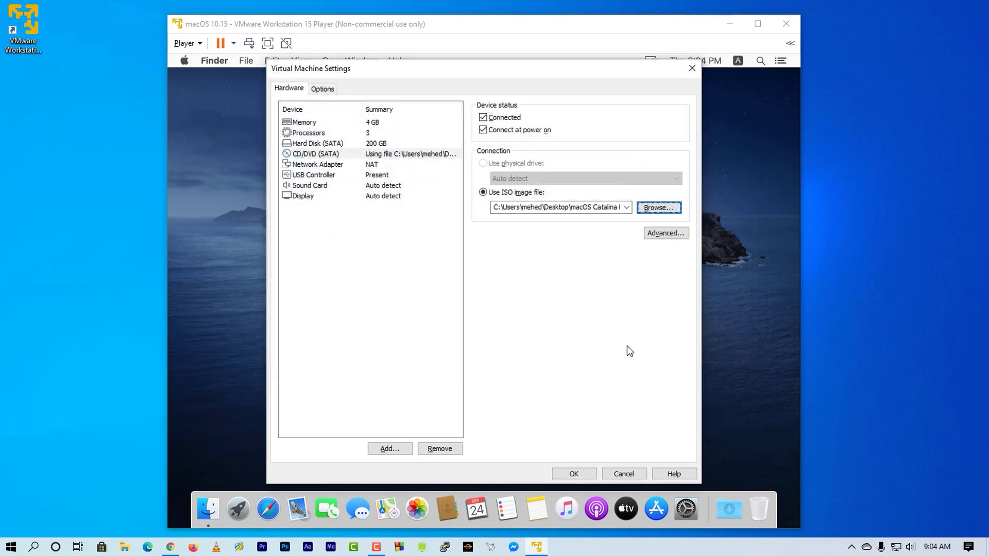
click(586, 474)
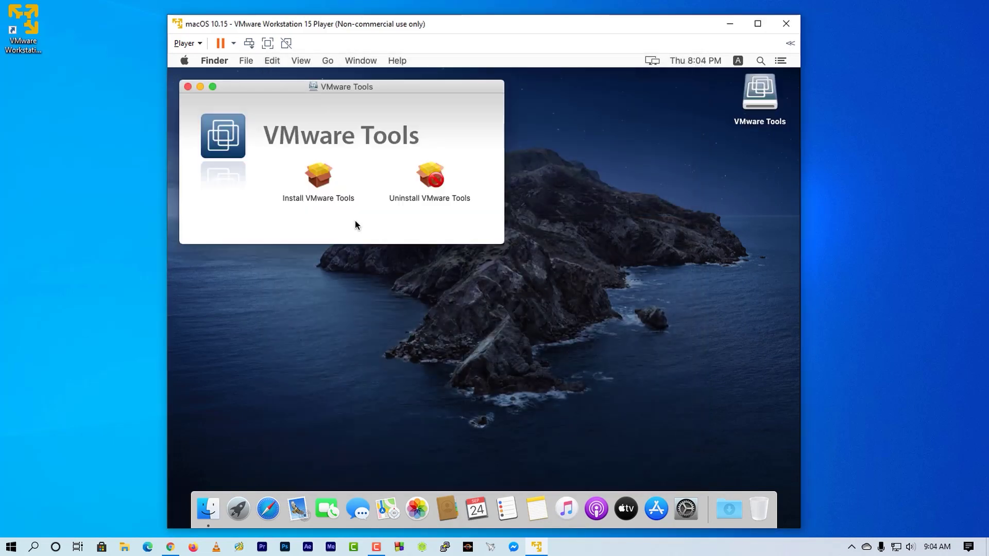
Step: Launch the Install VMware Tools package from the VMware Tools window
click(326, 184)
double_click(327, 184)
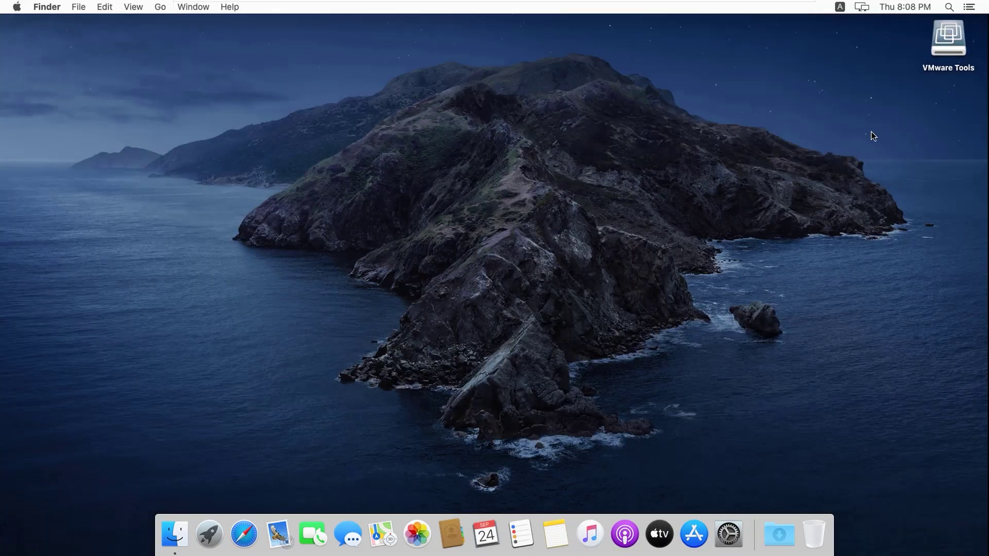
Step: Eject the VMware Tools disk, then briefly open and close About Finder and a Finder window
right_click(942, 49)
click(904, 73)
click(44, 9)
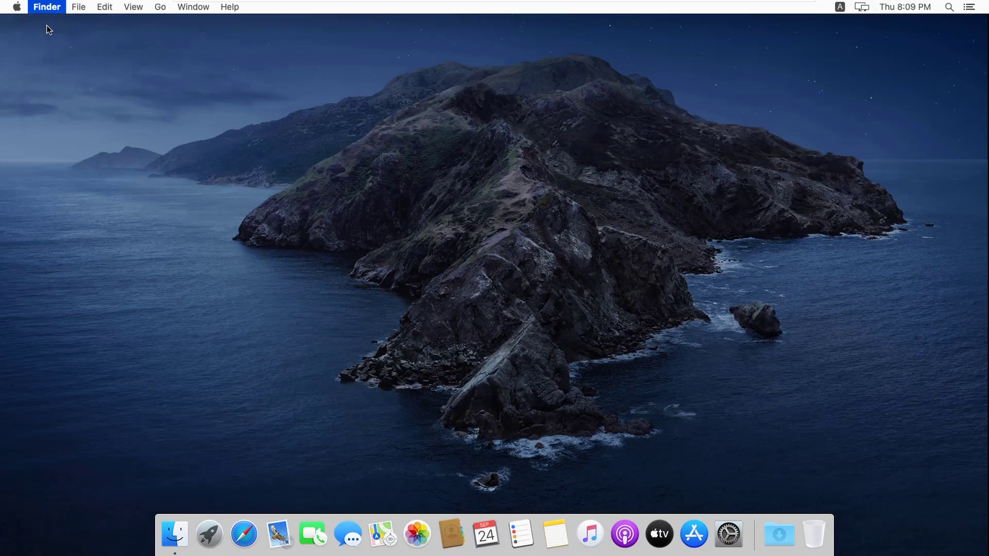
click(49, 26)
key(super+w)
click(175, 535)
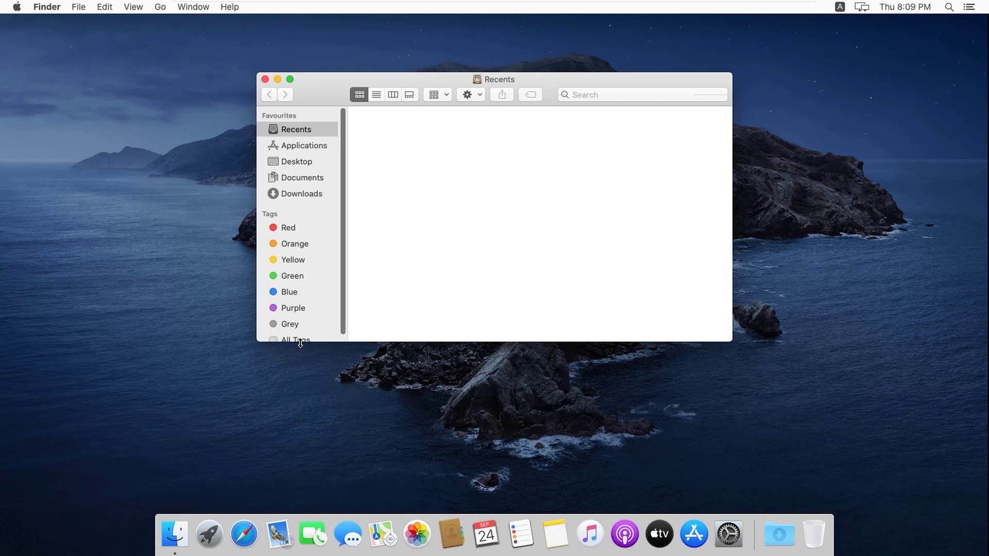
drag(300, 344, 212, 369)
click(213, 91)
Step: Launch Safari from Launchpad, load google.com, then close the Safari window
click(208, 535)
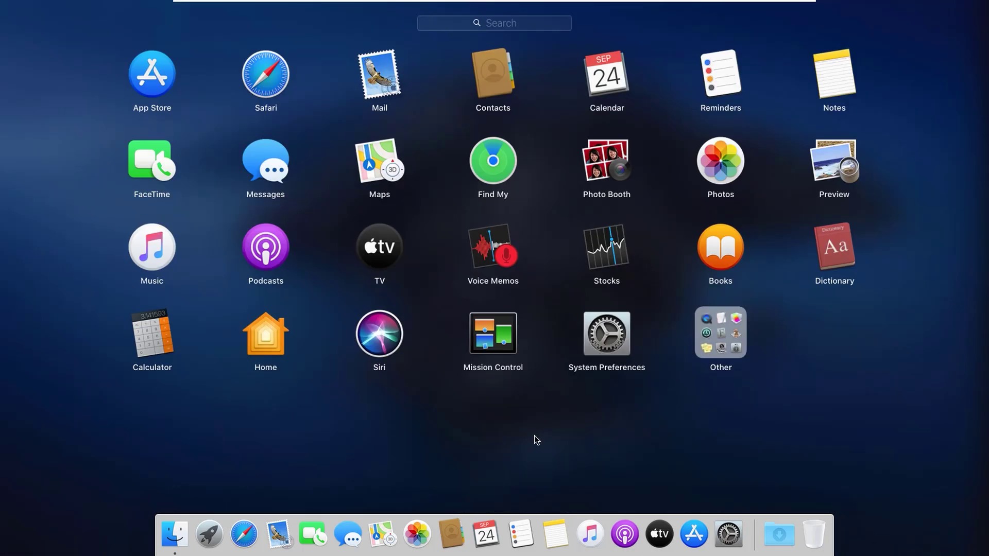
click(265, 76)
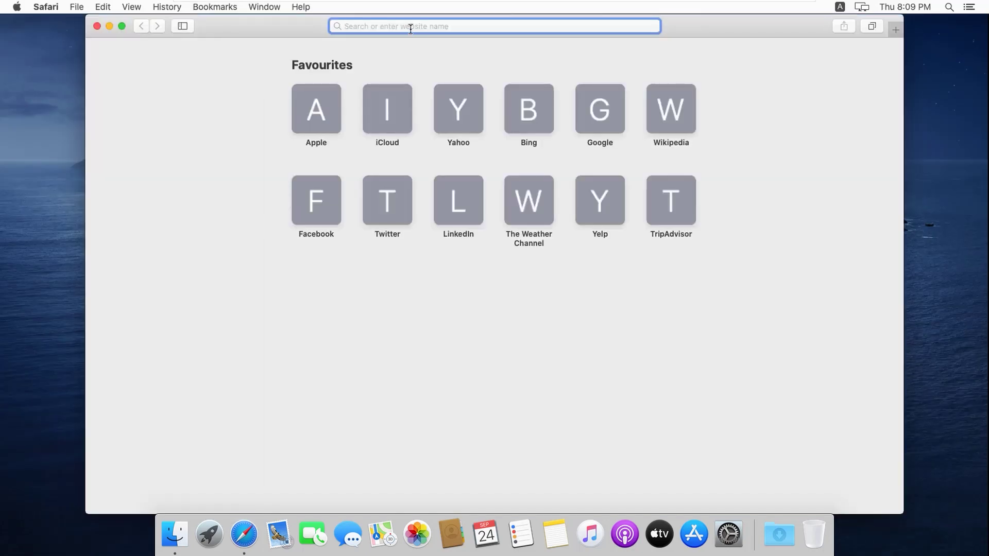
text(google.com)
key(Return)
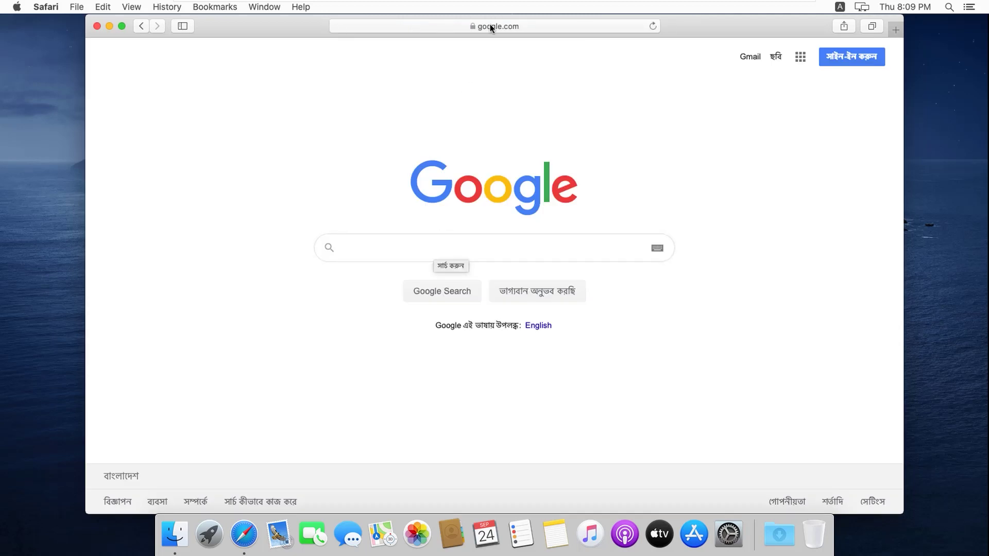
click(96, 25)
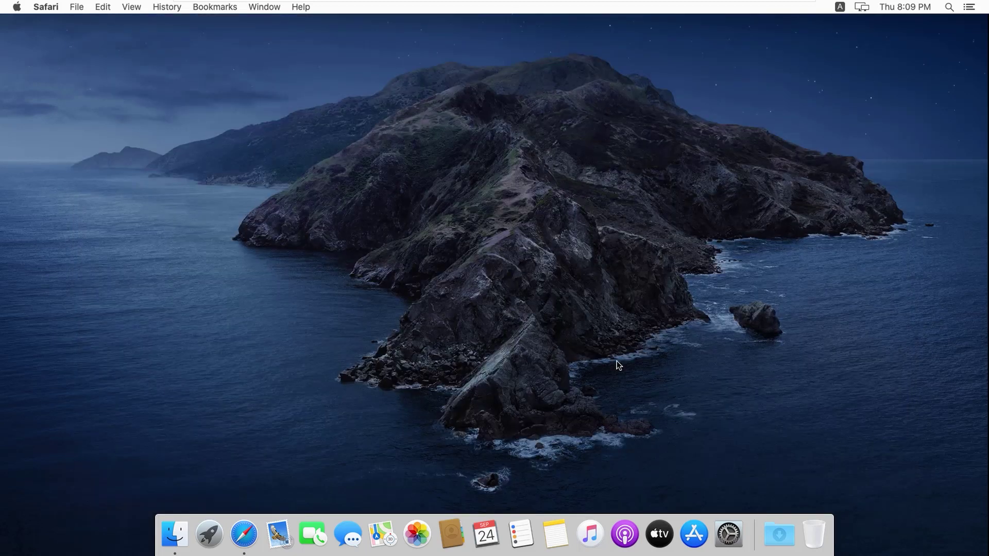